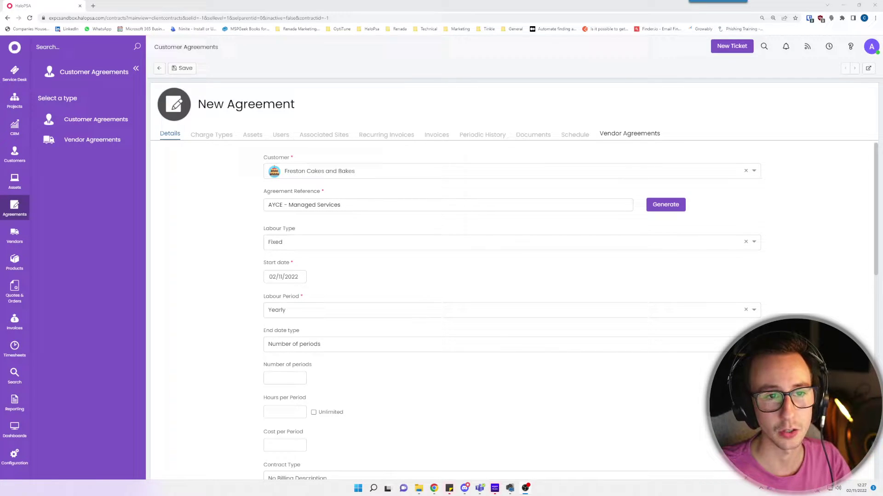
Start a new customer agreement and choose Freston Cakes and Bakes as the customer
left_click(15, 207)
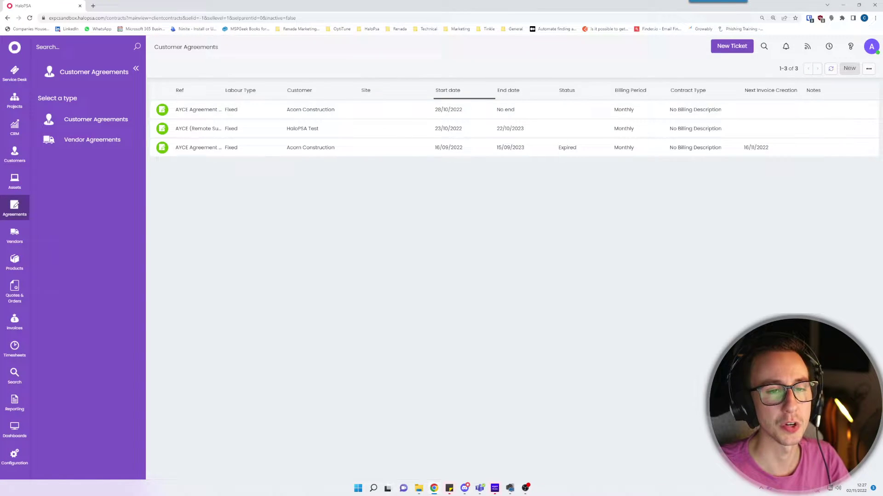
left_click(849, 68)
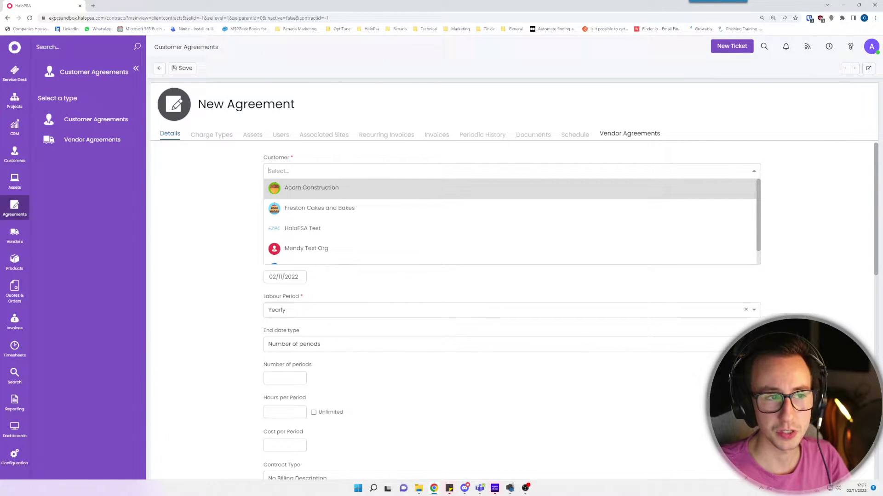
key("Down")
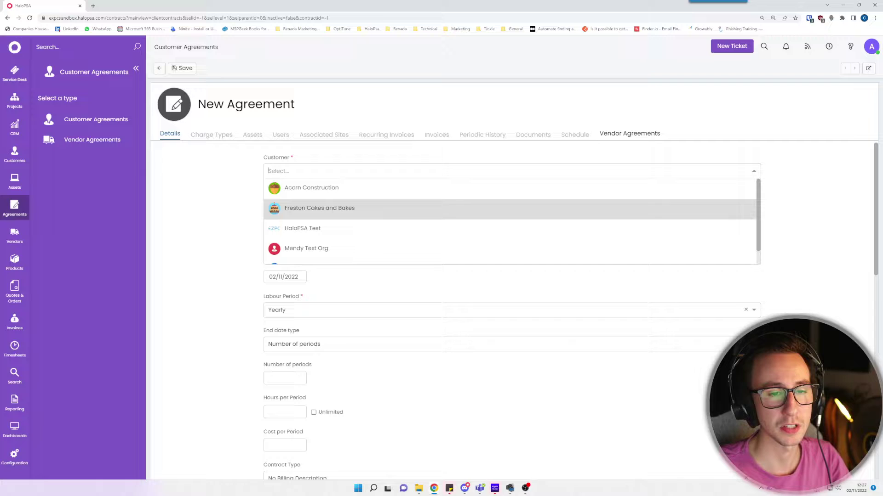
left_click(319, 207)
Enter AYCE - Managed Services as the agreement reference
left_click(322, 204)
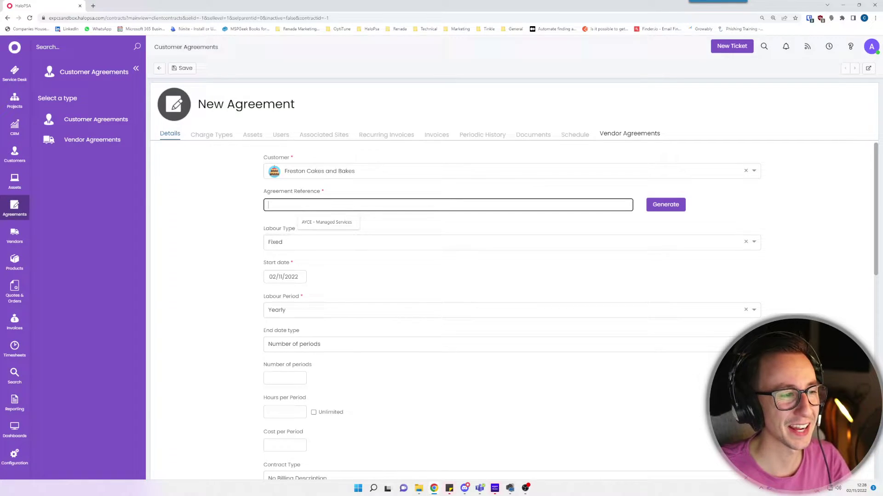
key("Down")
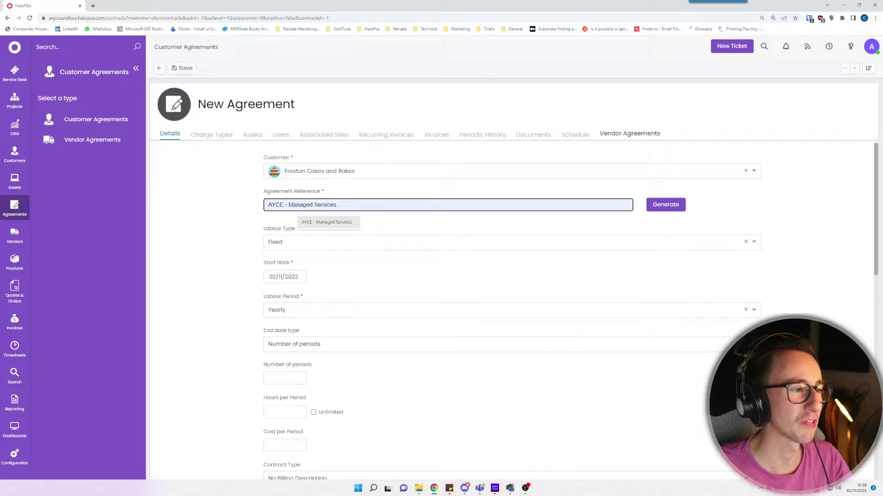
key("Return")
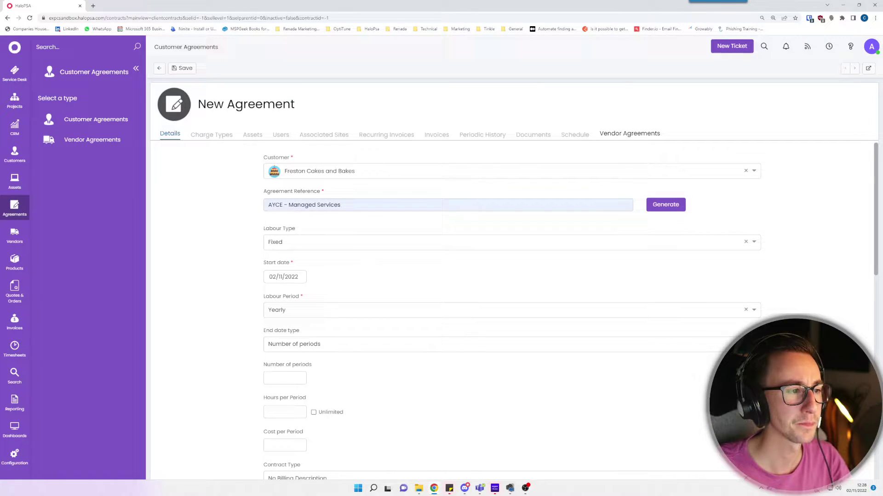
Review the labour type options and the start date calendar, keeping Fixed and 02/11/2022
left_click(275, 241)
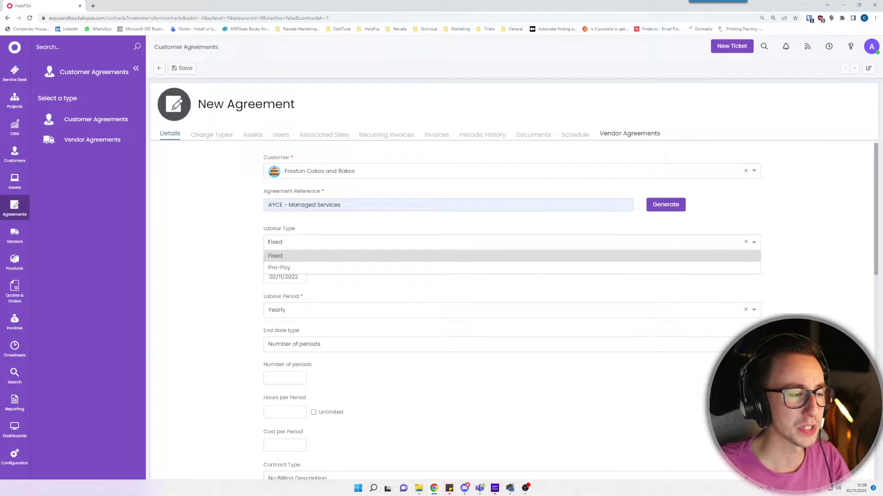
key("Down")
key("Up")
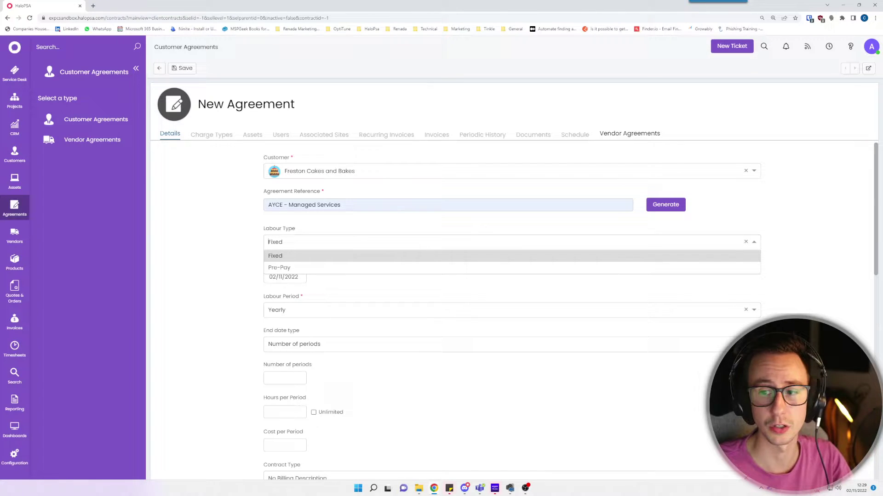
key("Escape")
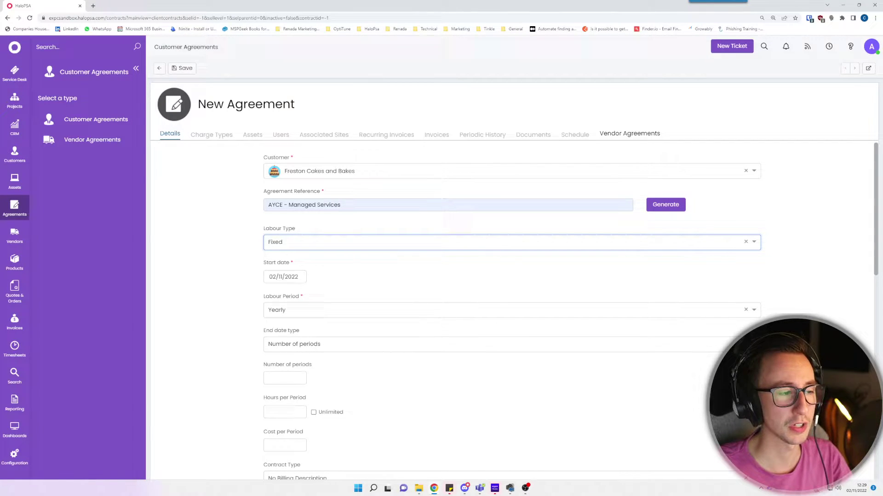
scroll(273, 242, "down", 1)
left_click(272, 242)
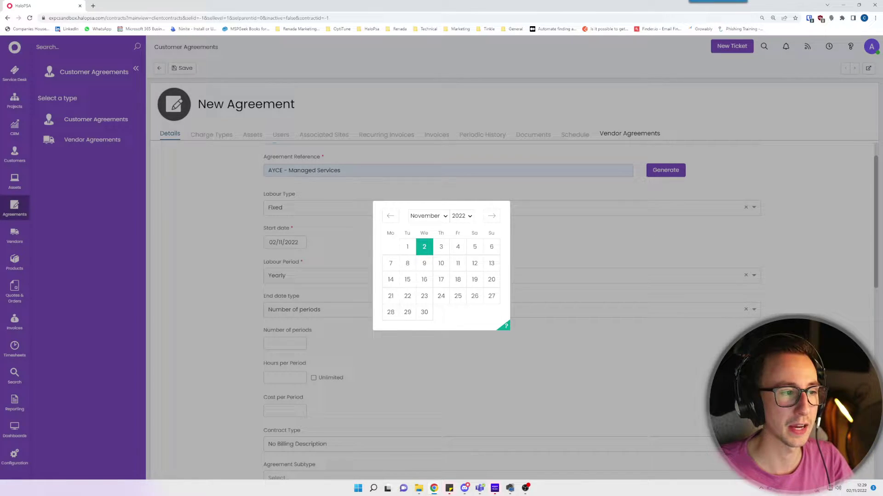
key("Escape")
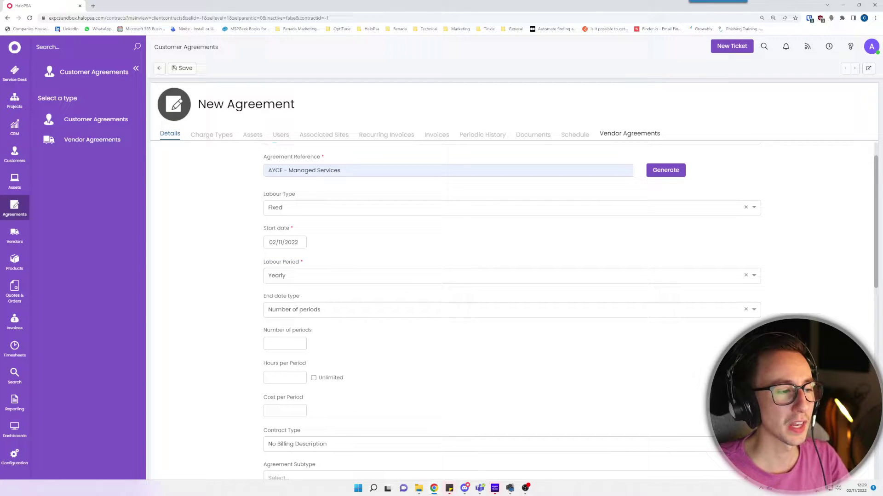
Set the agreement's labour period to Monthly
left_click(285, 276)
scroll(511, 313, "up", 1)
left_click(285, 301)
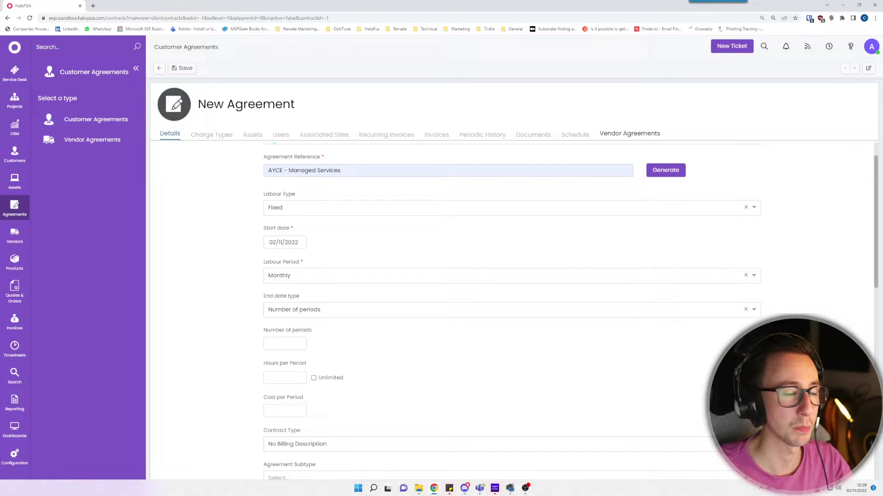
Set the agreement's end date type to No end
scroll(299, 310, "down", 1)
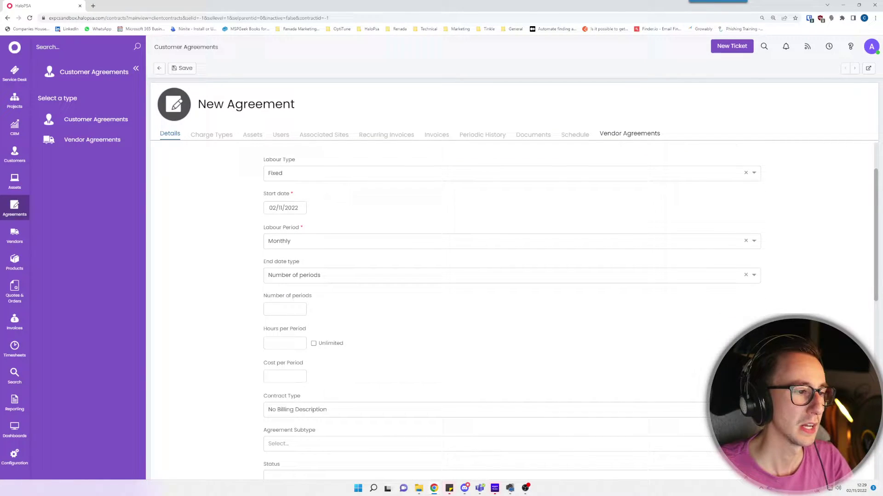
left_click(294, 275)
key("Down")
key("Down")
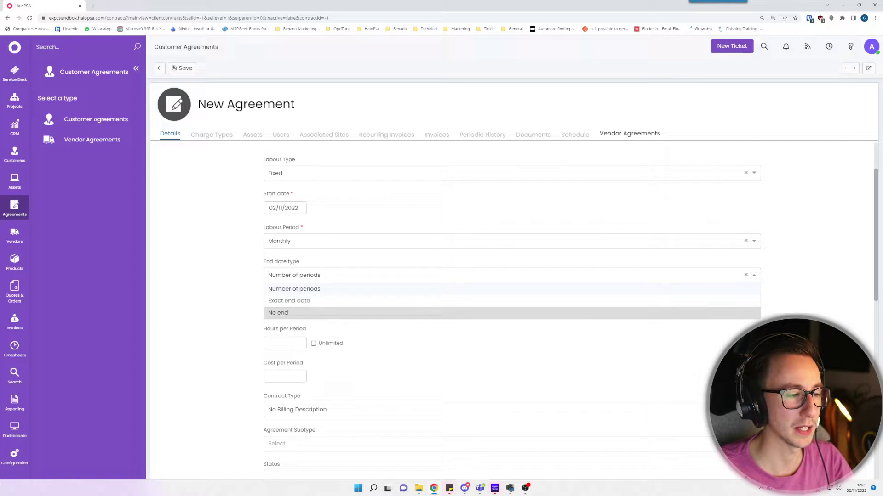
key("Return")
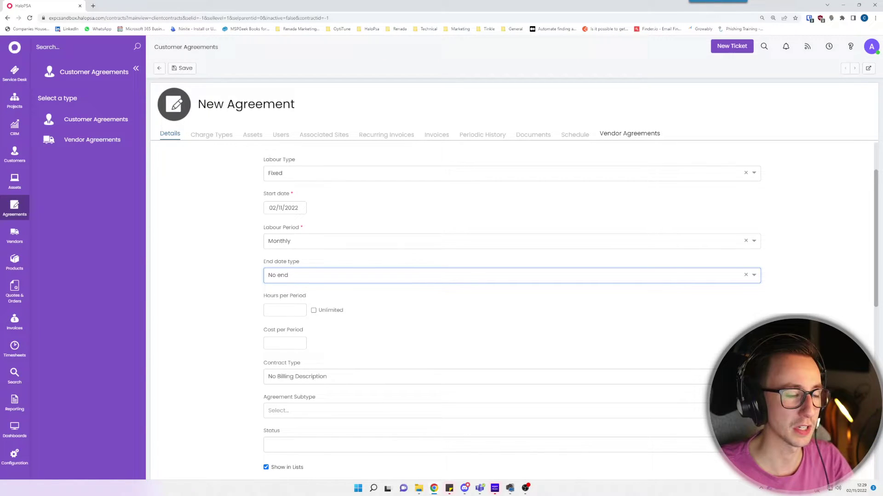
key("Down")
key("Up")
key("Down")
key("Return")
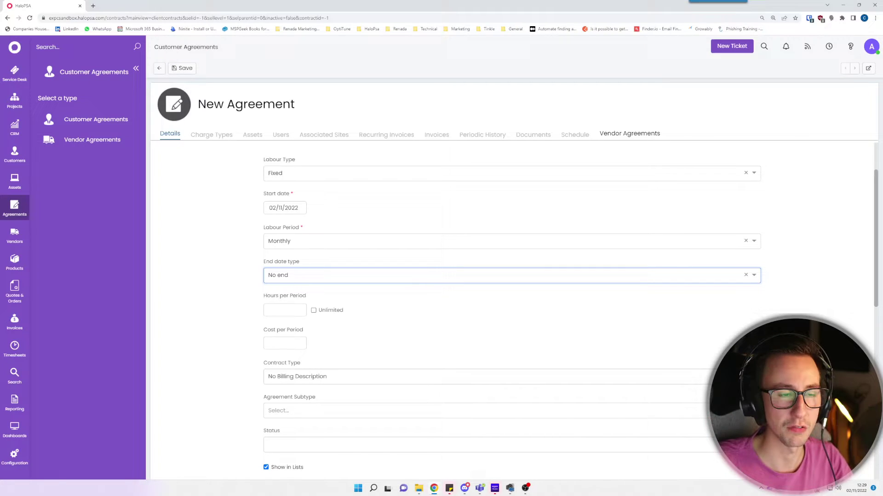
Make the hours per period unlimited and set the cost per period to 0
left_click(284, 310)
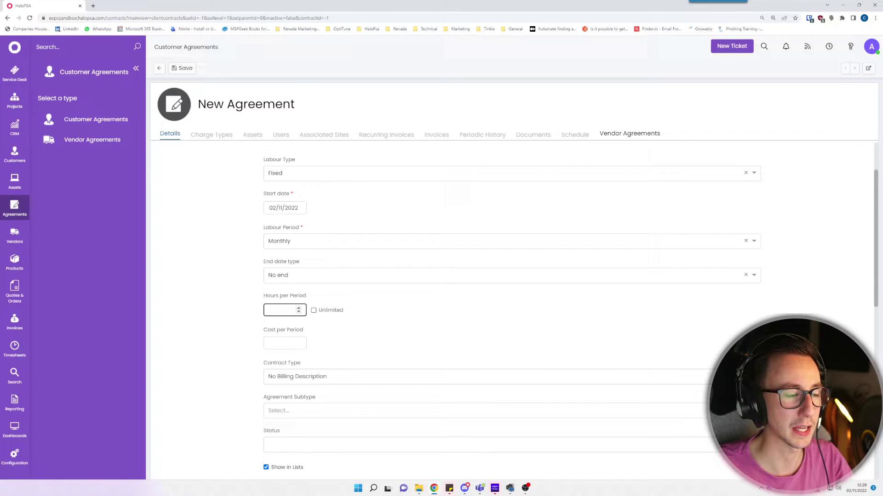
left_click(313, 310)
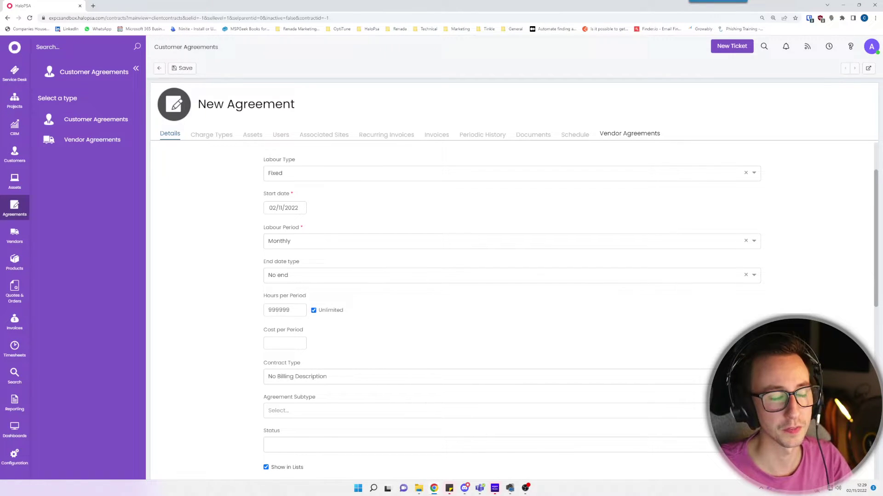
scroll(512, 310, "down", 1)
left_click(284, 308)
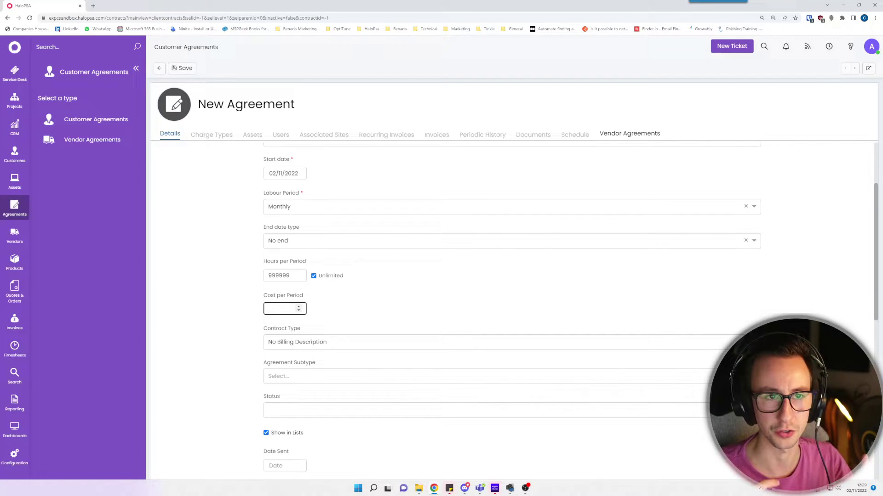
type("0")
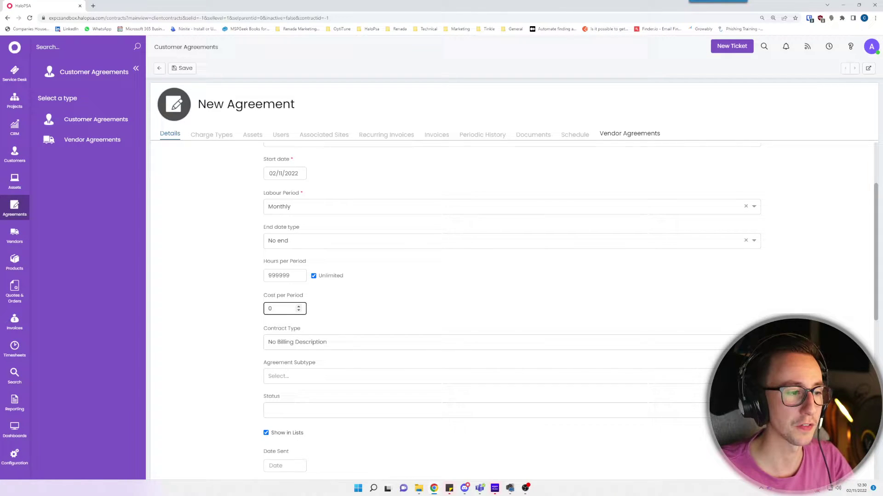
key("Tab")
Look through the contract type packages and select No Billing Description for the agreement
scroll(512, 308, "down", 3)
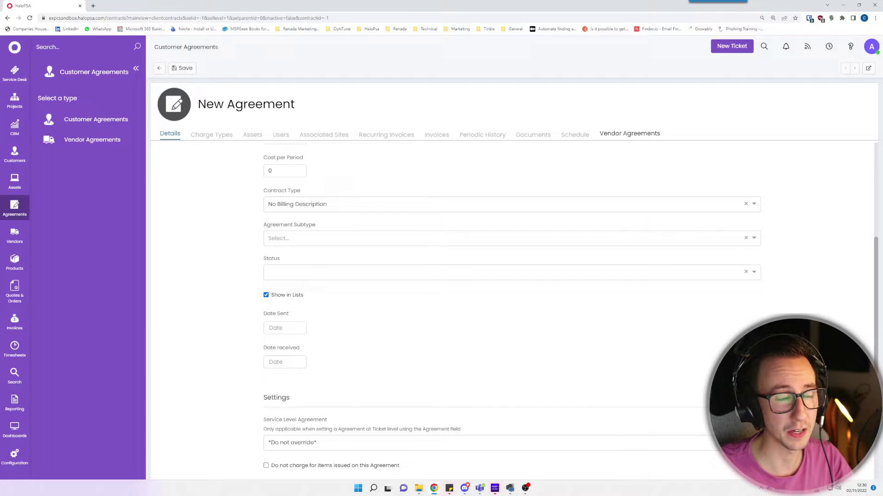
left_click(511, 203)
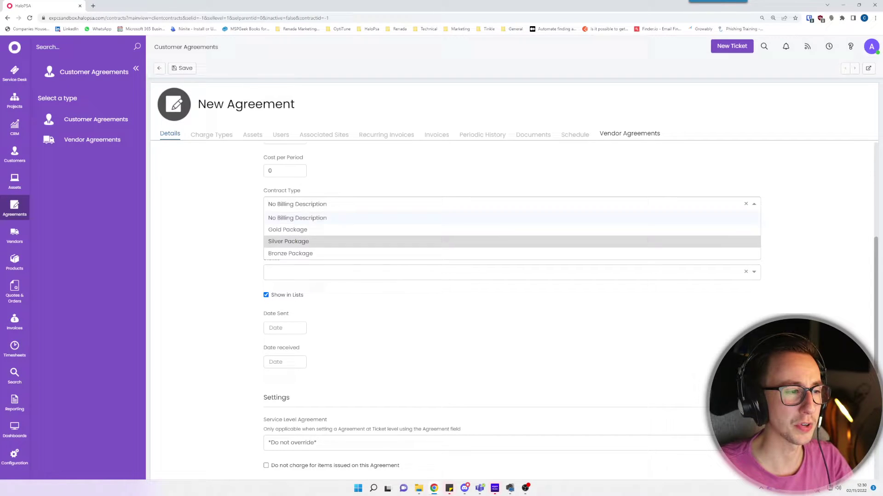
key("Down")
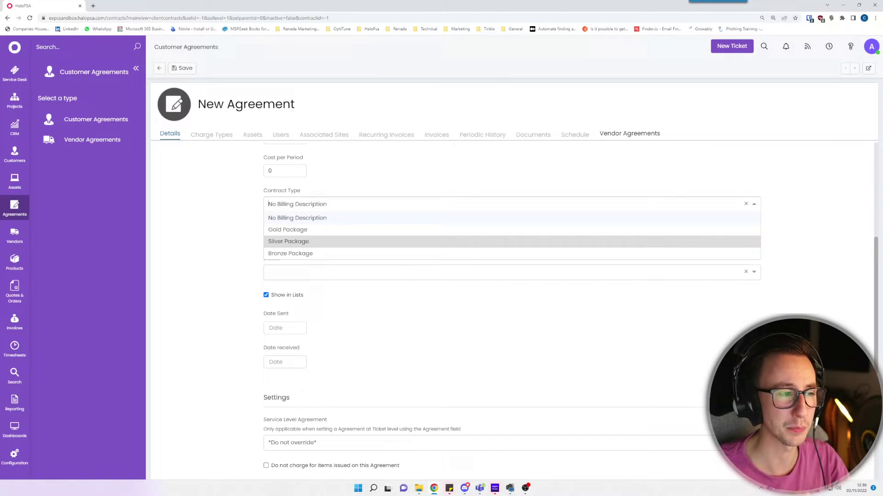
key("Up")
key("Up")
key("Return")
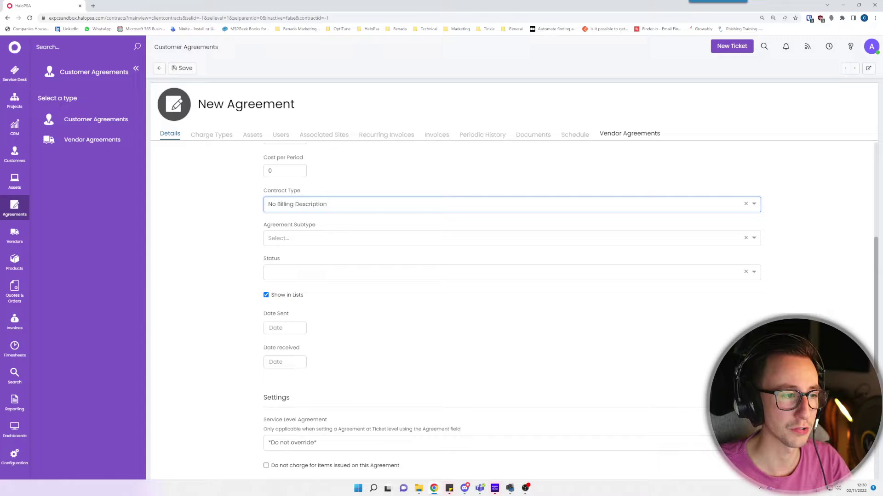
Set the agreement subtype to Managed and the status to Live
key("Tab")
key("Return")
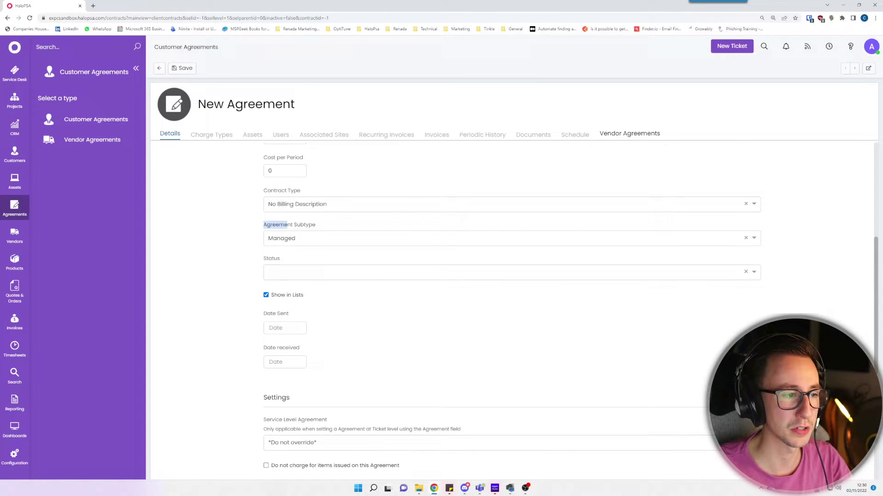
key("Tab")
key("Down")
key("Down")
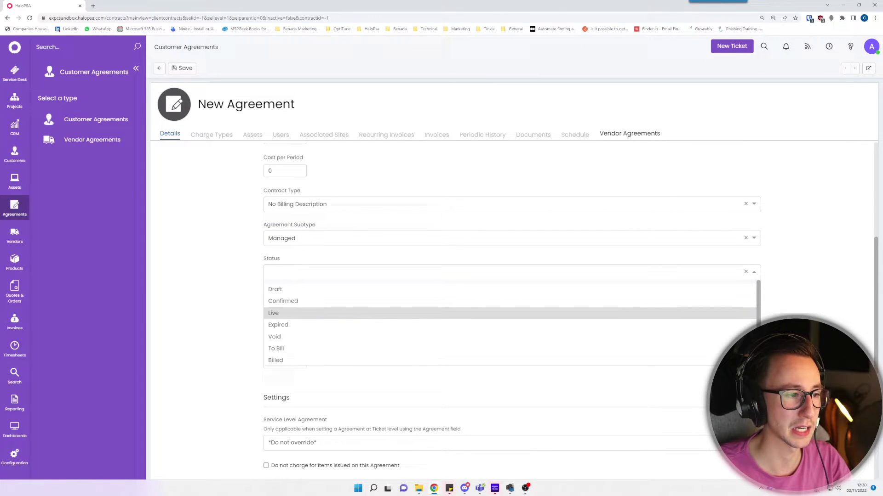
key("Return")
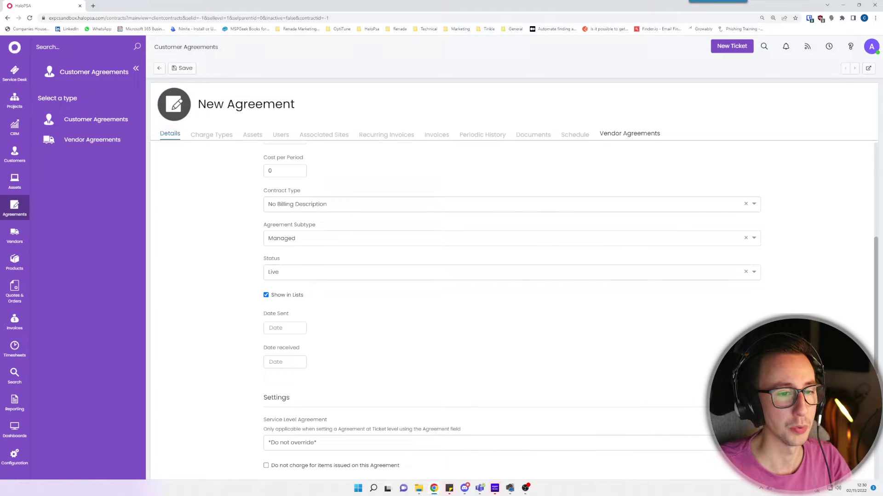
Review the Service Level Agreement options in the agreement settings and select *Do not override*
scroll(510, 308, "down", 2)
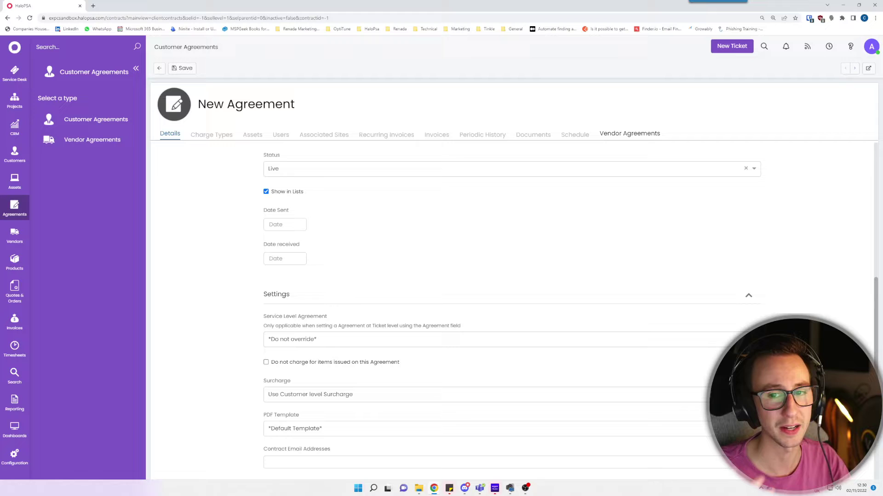
scroll(510, 308, "down", 3)
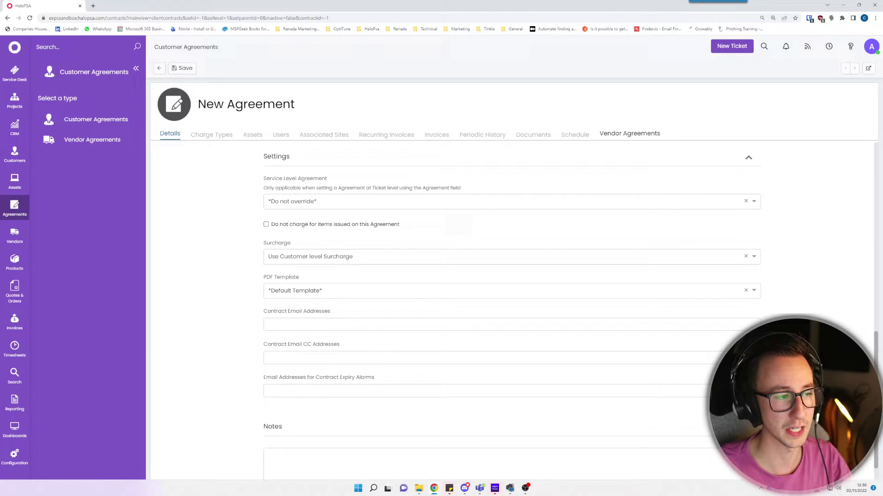
left_click(511, 201)
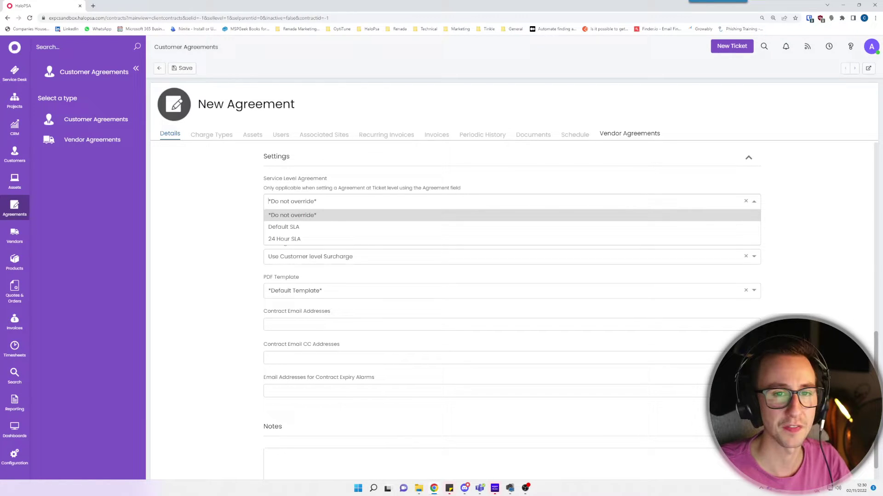
key("Down")
key("Down")
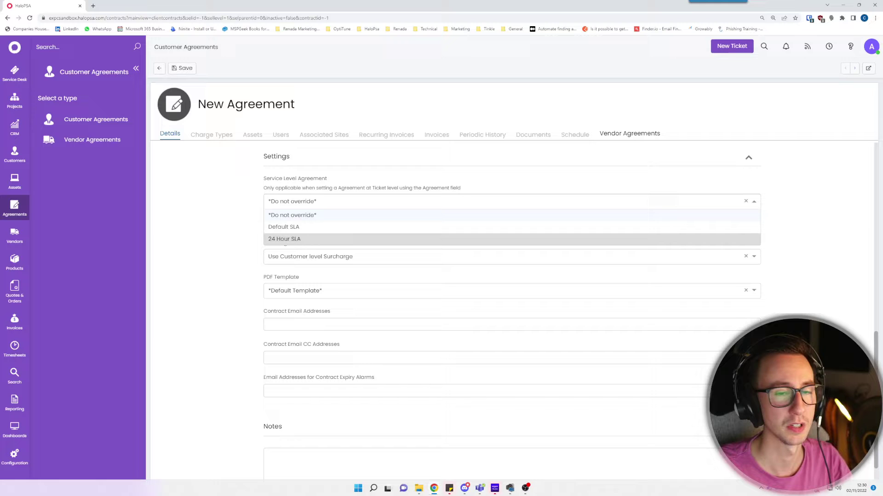
key("Up")
key("Up")
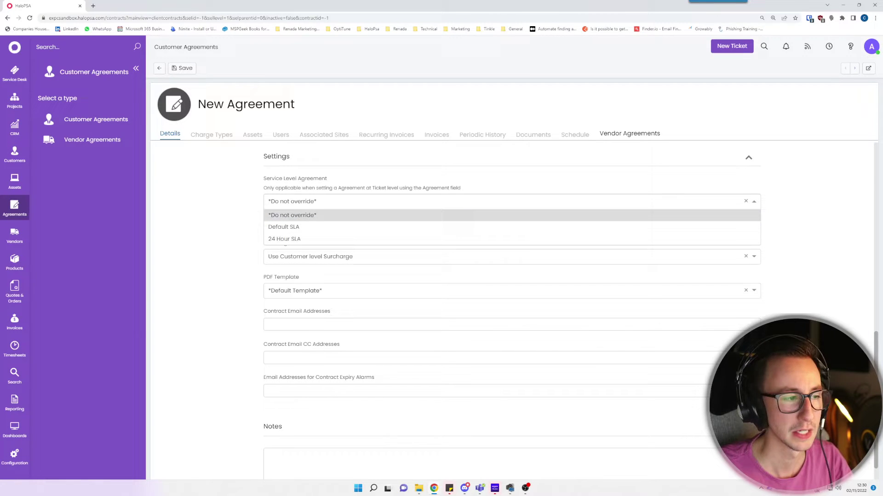
key("Return")
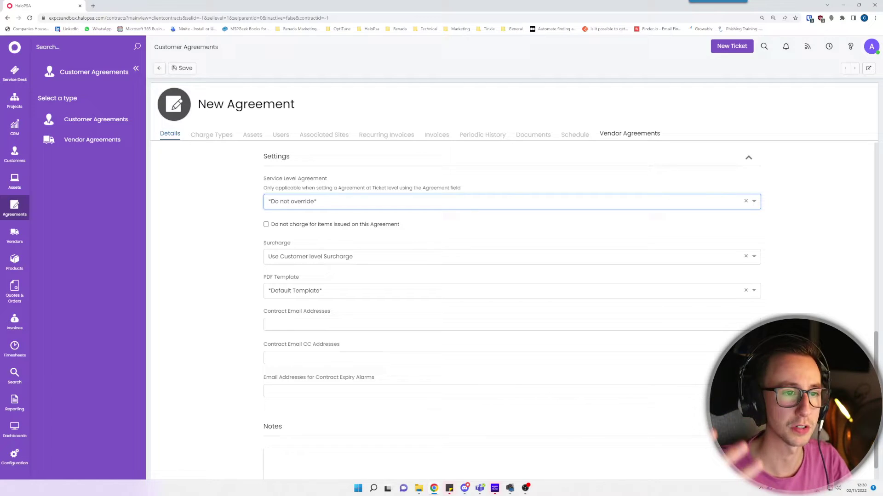
Save the new agreement and highlight its agreement reference in the saved details
scroll(511, 308, "down", 2)
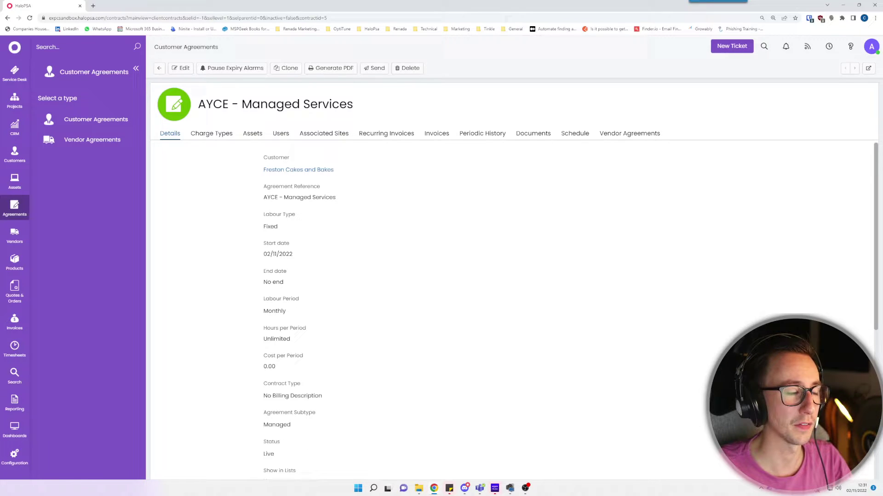
left_click_drag(336, 197, 264, 180)
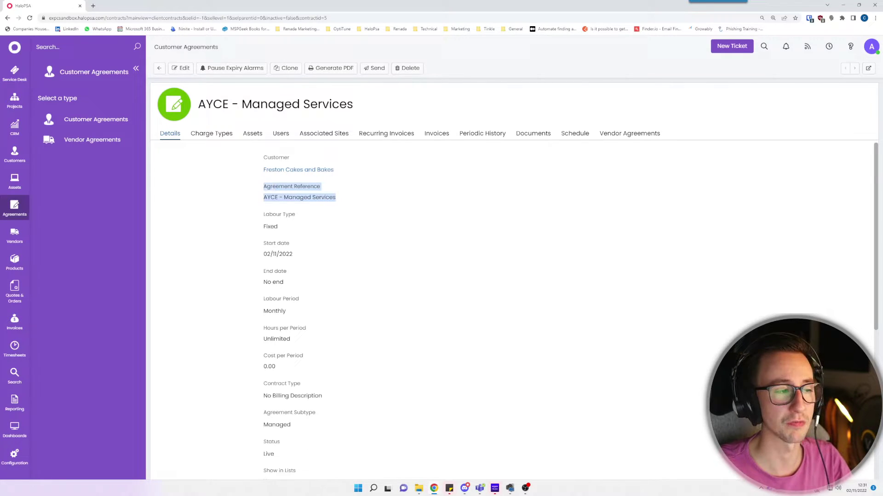
Edit the agreement's charge types and add a billing plan combination for the Remote Support charge type
left_click(264, 184)
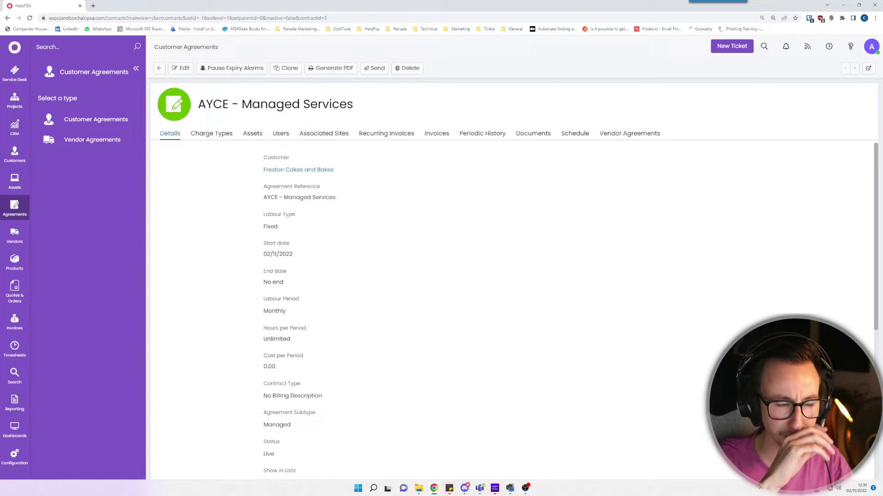
left_click(211, 134)
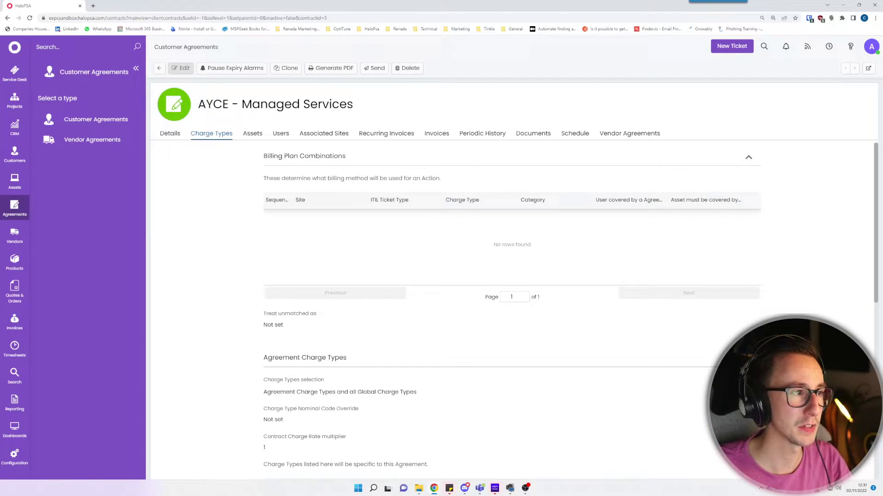
left_click(181, 68)
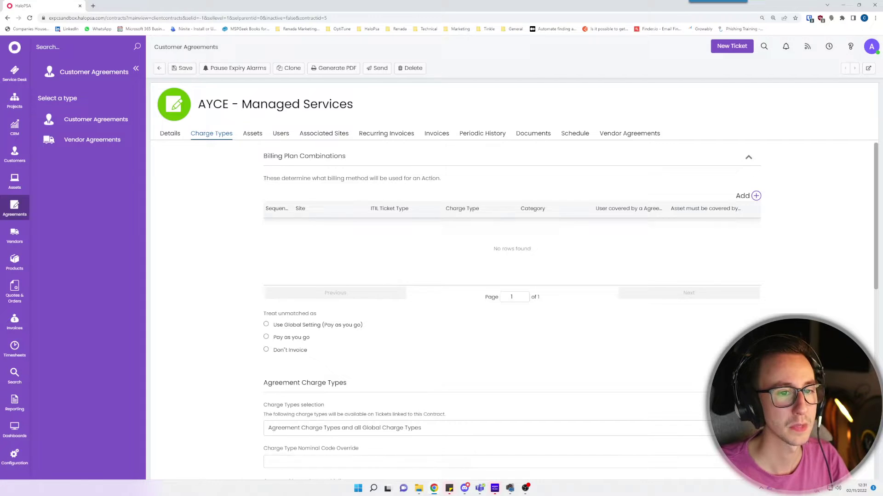
left_click(756, 196)
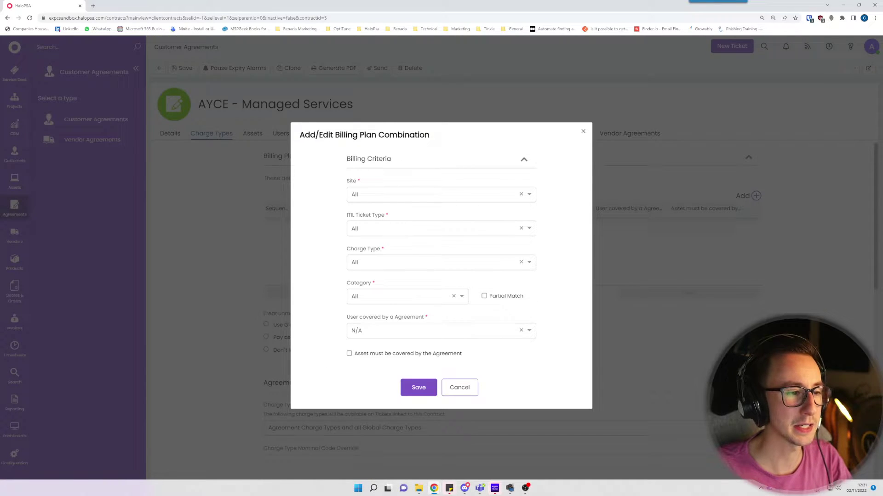
left_click(440, 262)
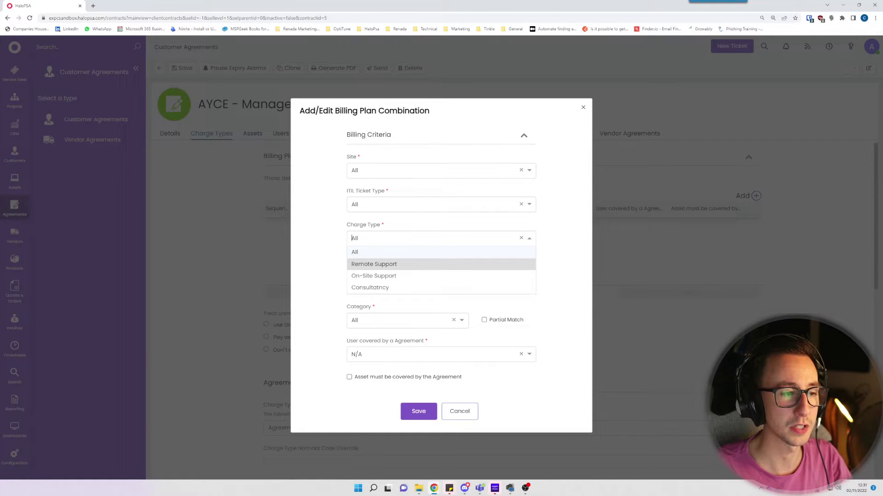
left_click(373, 264)
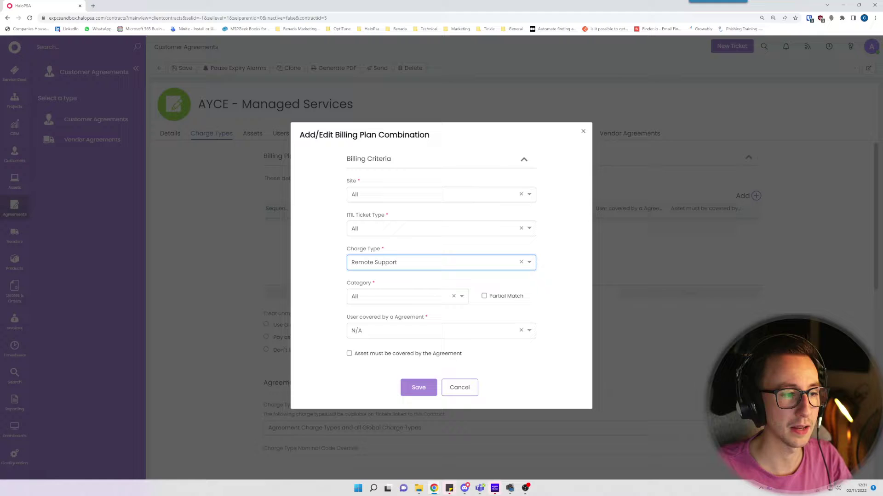
left_click(419, 388)
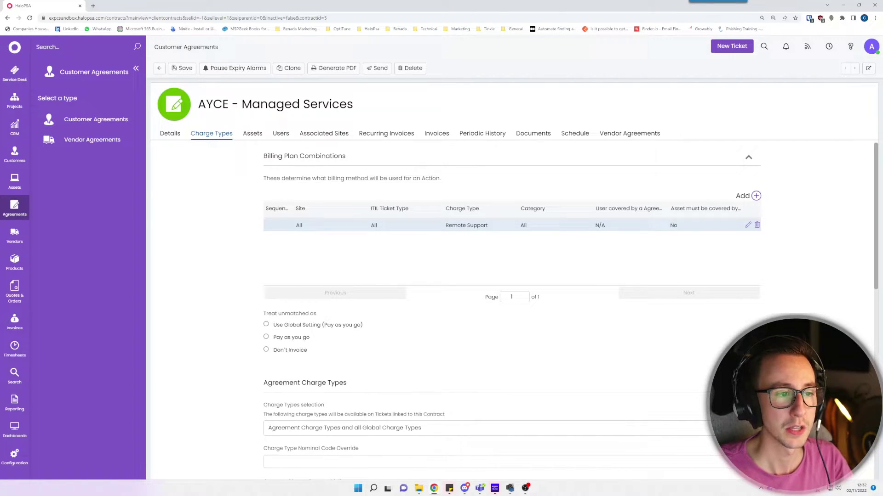
Restrict the Remote Support billing plan combination to the Incident ITIL ticket type
left_click(747, 225)
left_click(375, 226)
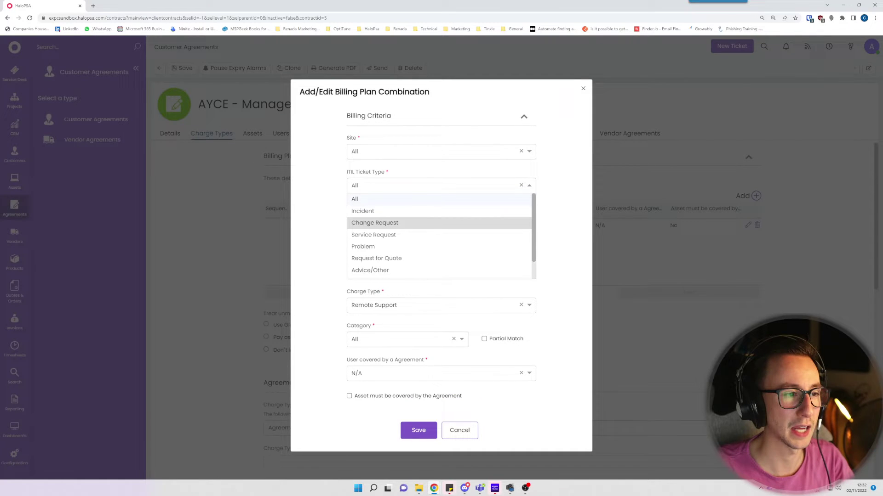
left_click(363, 211)
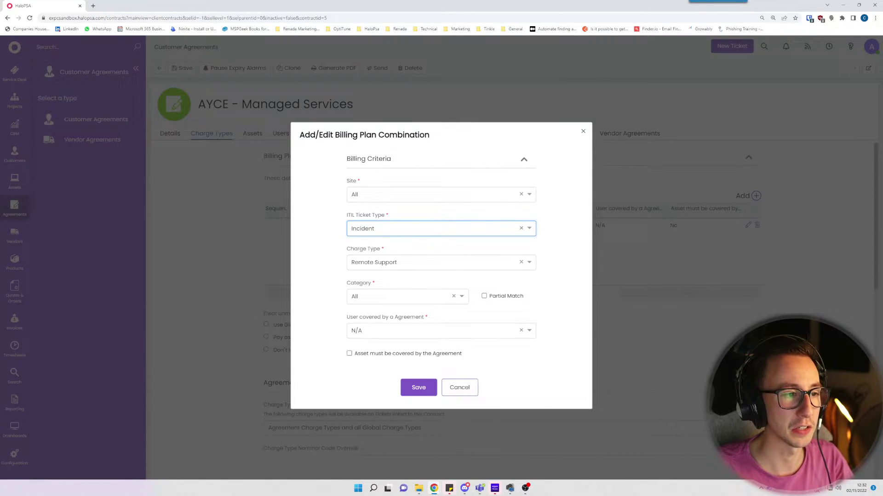
left_click(417, 386)
left_click(755, 196)
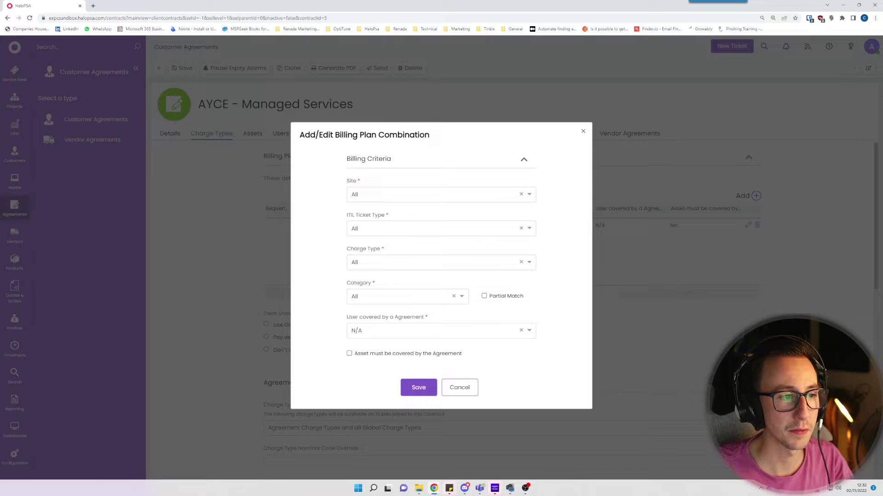
left_click(373, 229)
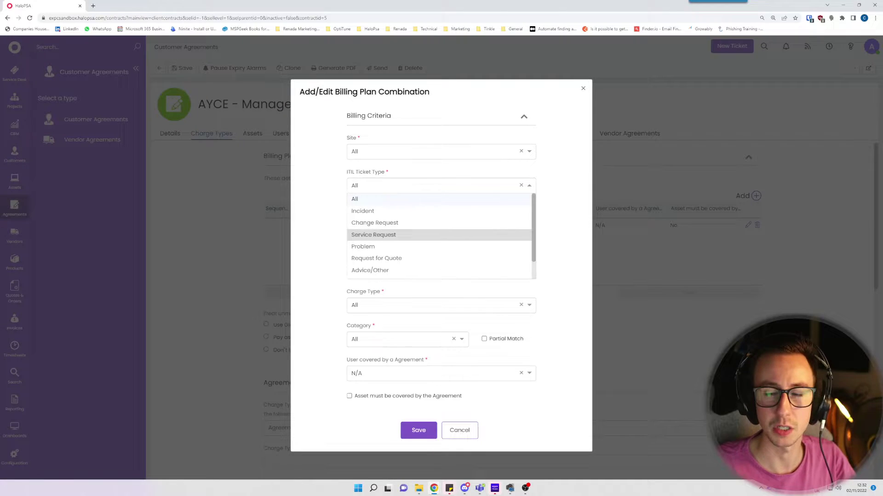
key("Escape")
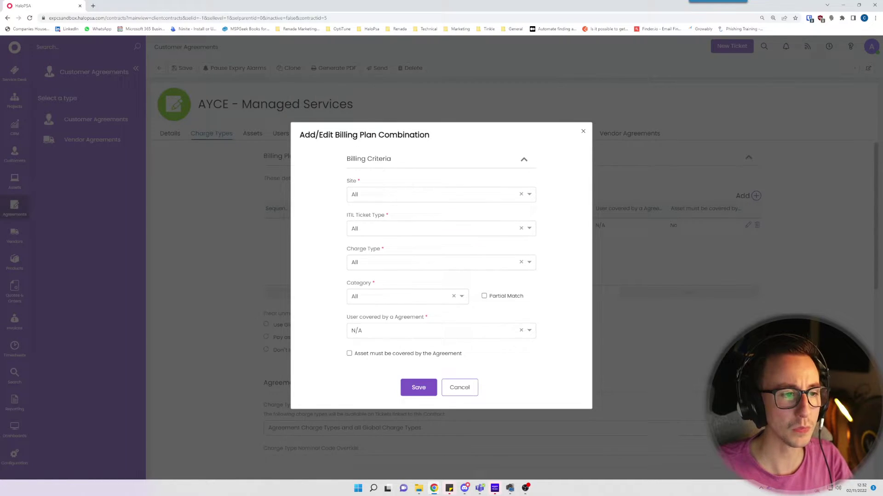
left_click(459, 388)
Set the Remote Support billing plan combination's ITIL ticket type back to All
left_click(748, 225)
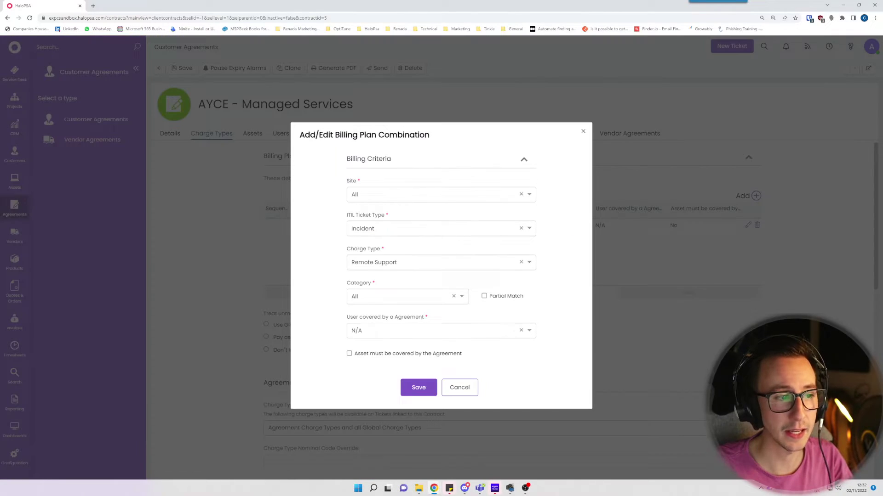
left_click(441, 229)
scroll(441, 202, "up", 1)
left_click(441, 199)
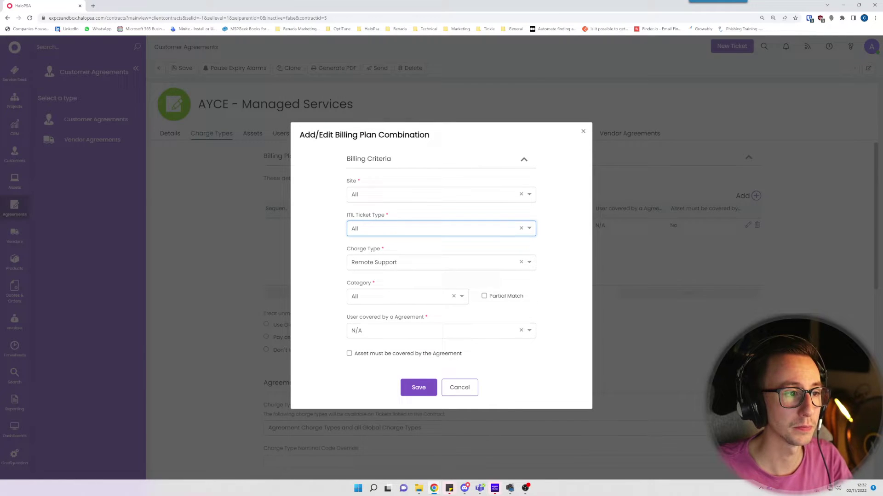
left_click(418, 387)
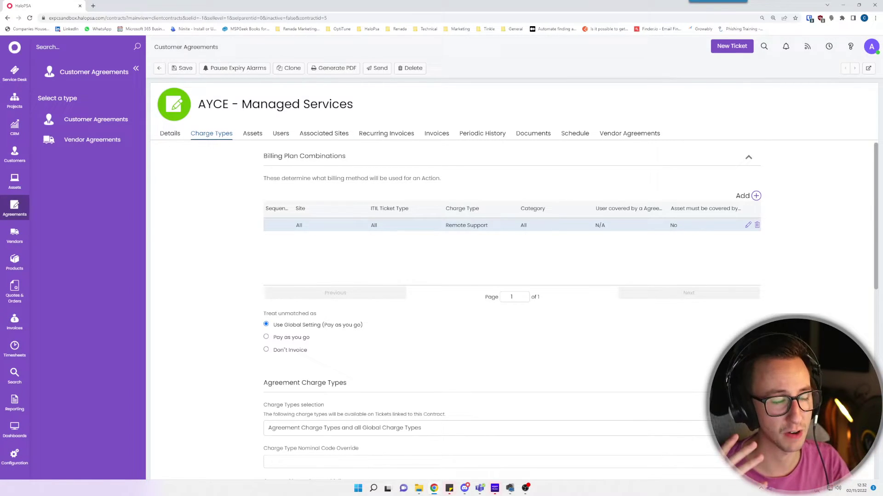
Review the remaining charge type settings and save the agreement with unmatched items treated as Use Global Setting (Pay as you go)
scroll(511, 276, "down", 3)
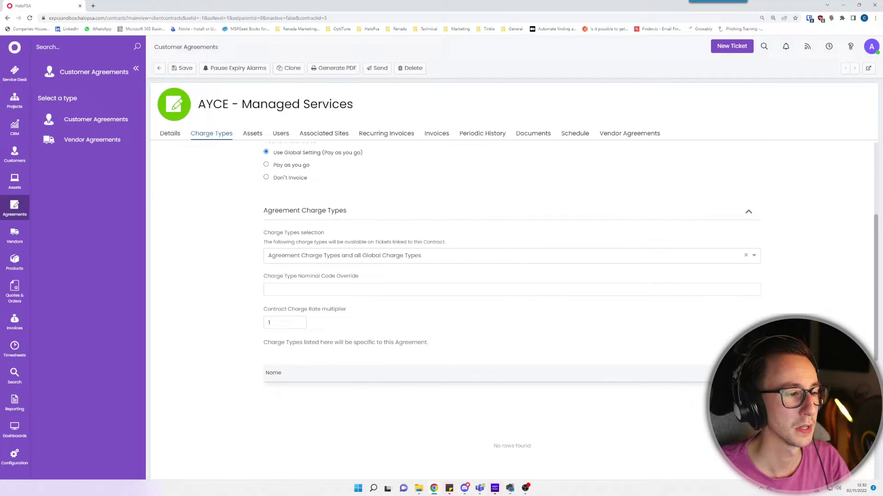
scroll(511, 322, "down", 6)
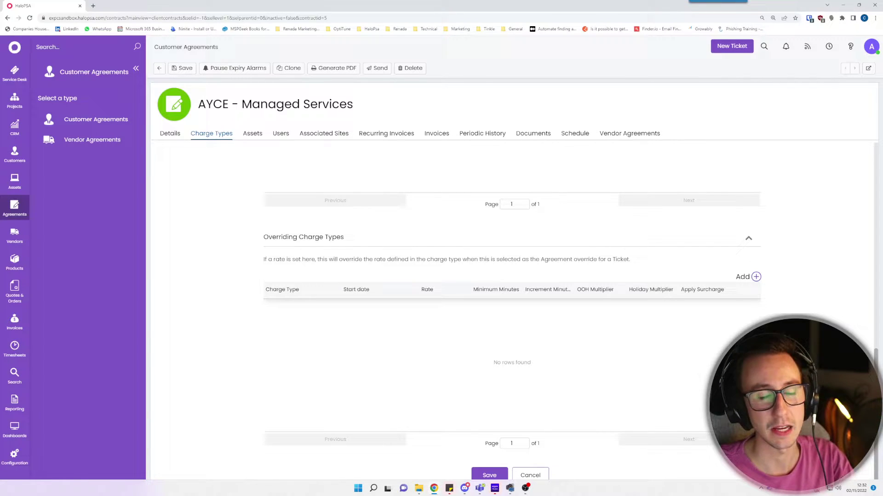
scroll(512, 310, "up", 15)
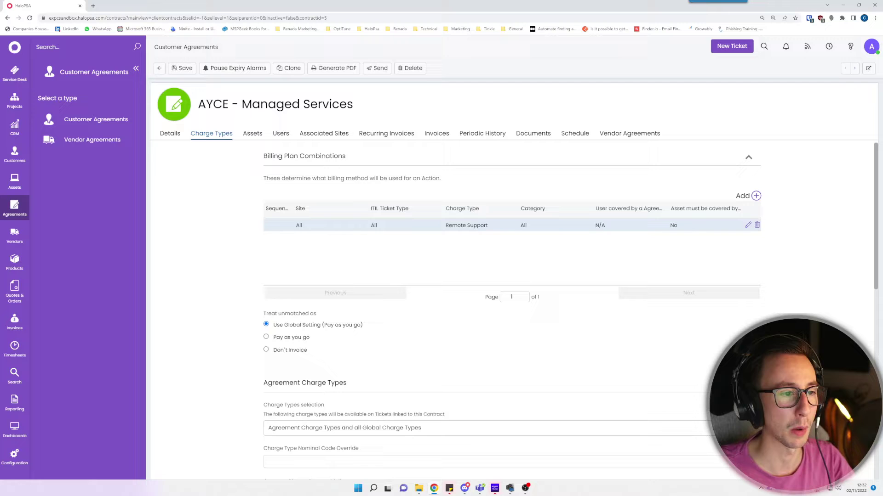
left_click(182, 68)
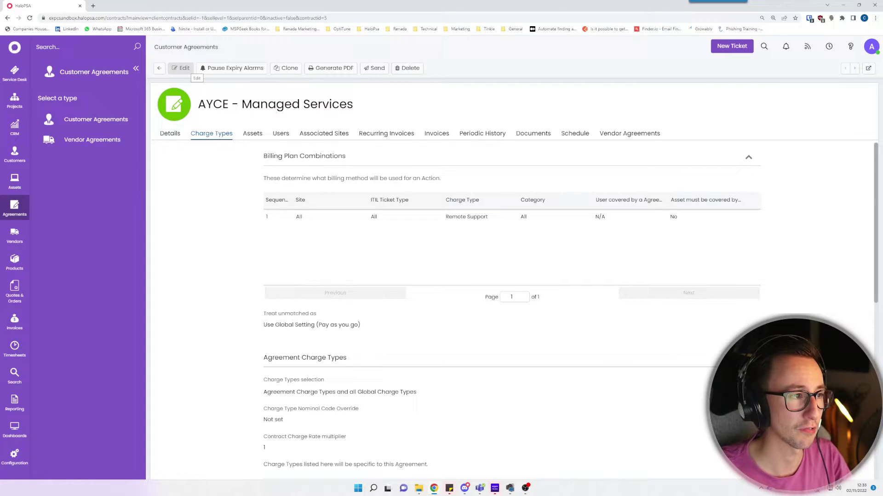
Start a new service desk ticket for the General User of Freston Cakes and Bakes
left_click(15, 71)
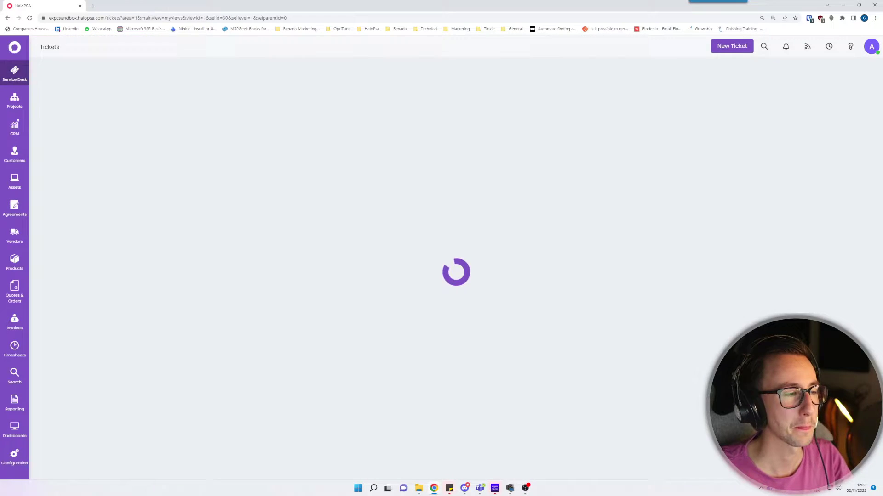
left_click(850, 69)
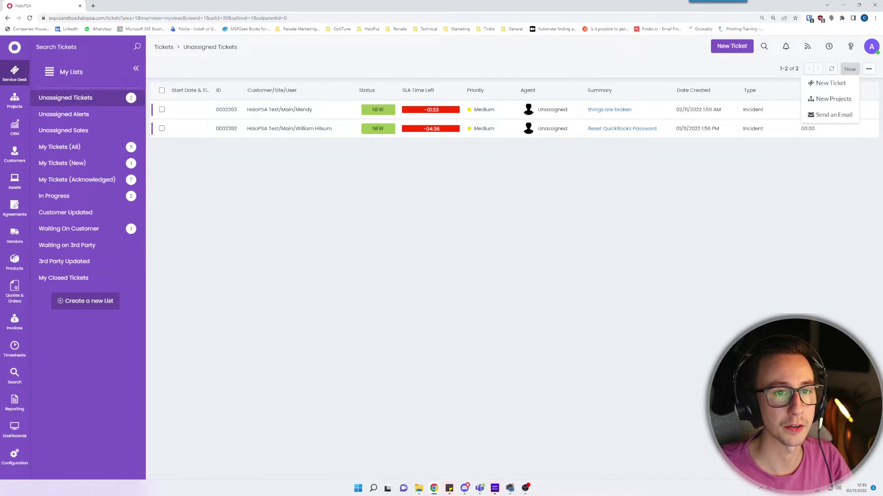
left_click(830, 82)
type("fre")
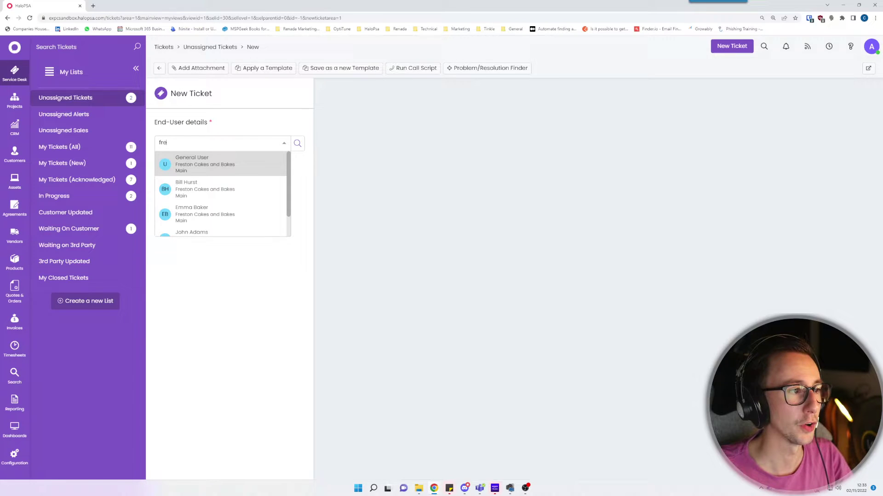
key("Return")
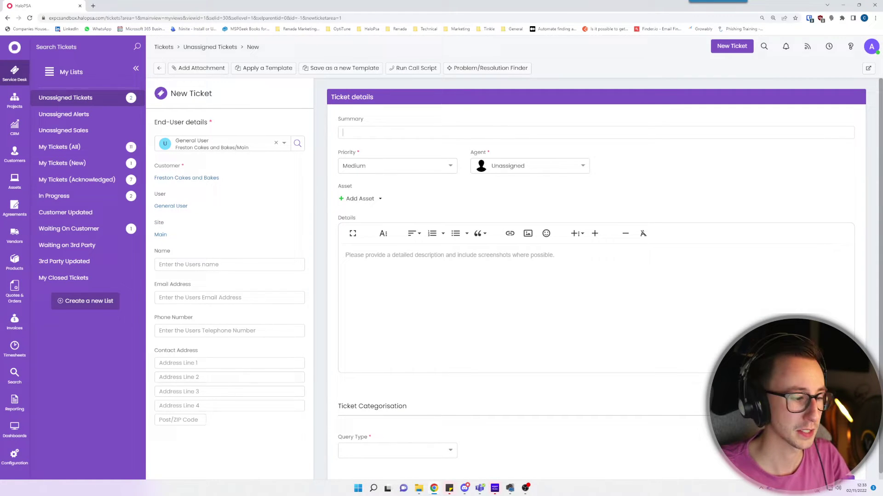
Give the ticket the summary Test Ticket and copy the same text into its details
type("Test Ticket")
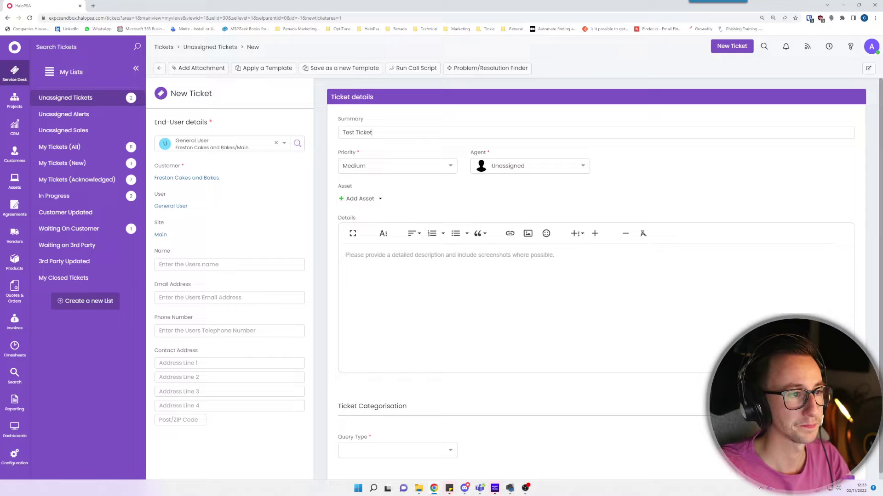
key("ctrl+a")
key("ctrl+c")
left_click(345, 255)
key("ctrl+v")
Categorise the ticket as Technical, Request and Install with the software category Adobe Acrobat, and submit it
scroll(596, 275, "down", 1)
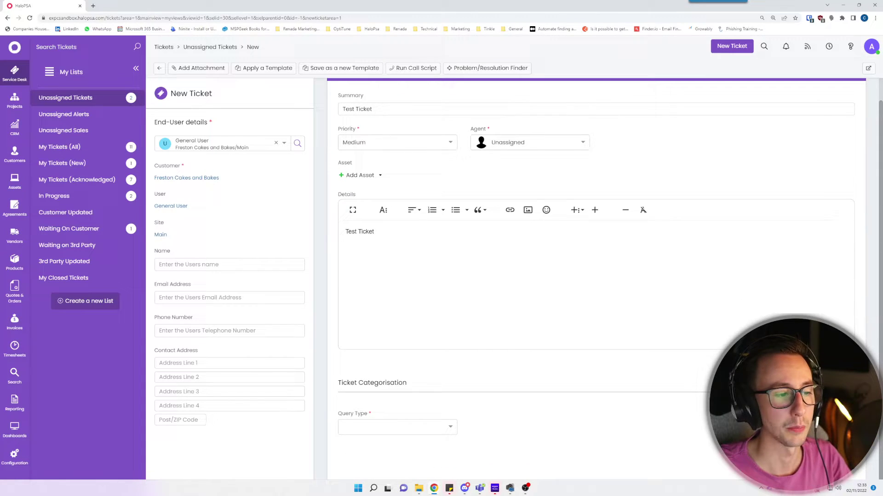
left_click(397, 427)
left_click(356, 464)
left_click(575, 427)
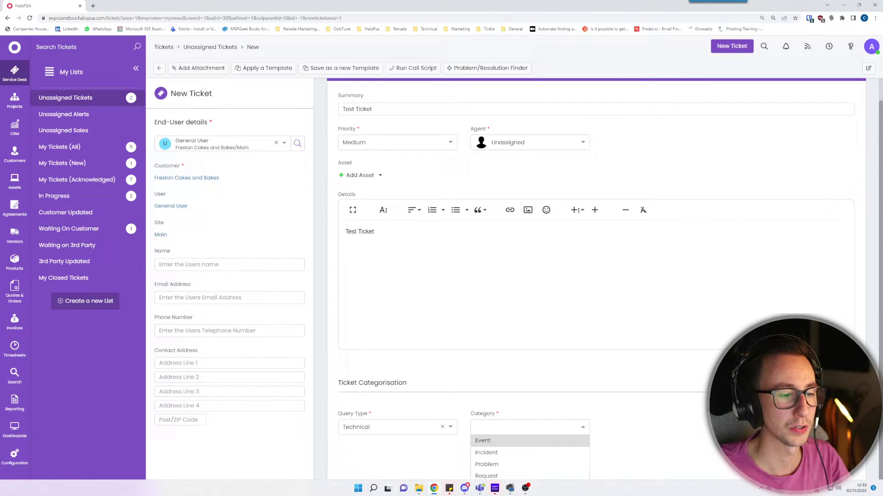
key("Down")
key("Down")
key("Down")
key("Return")
key("Tab")
key("Return")
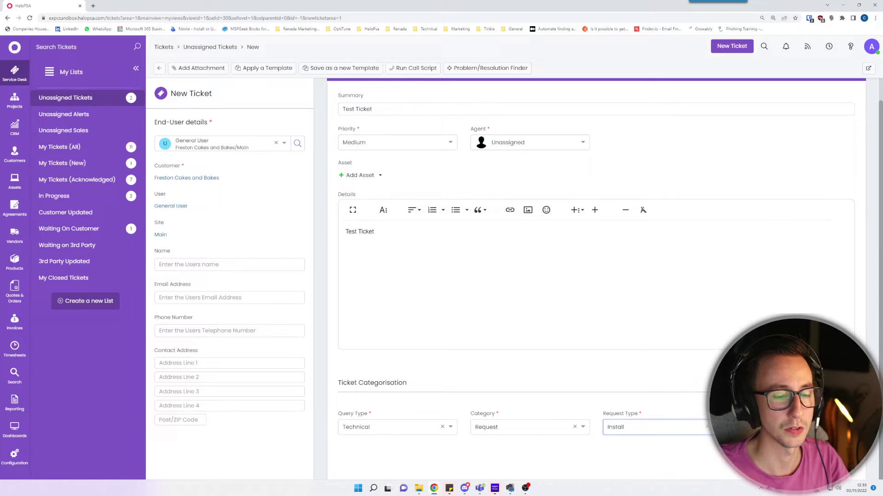
left_click(397, 461)
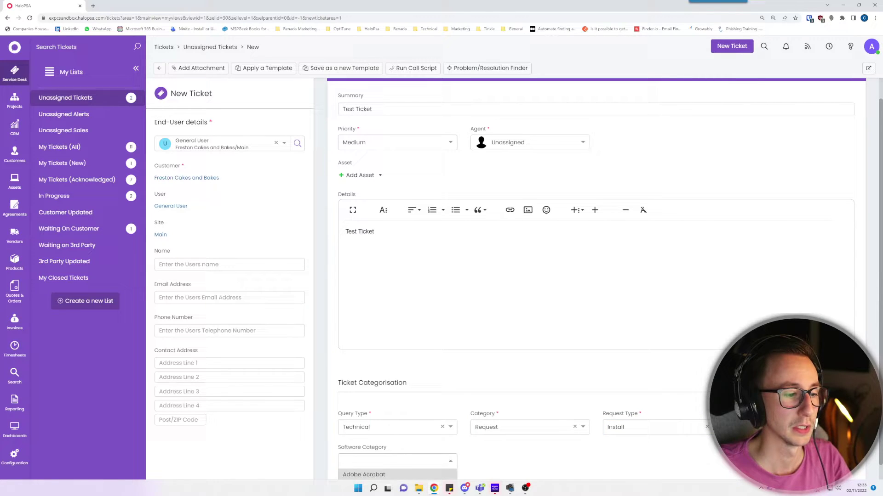
key("Return")
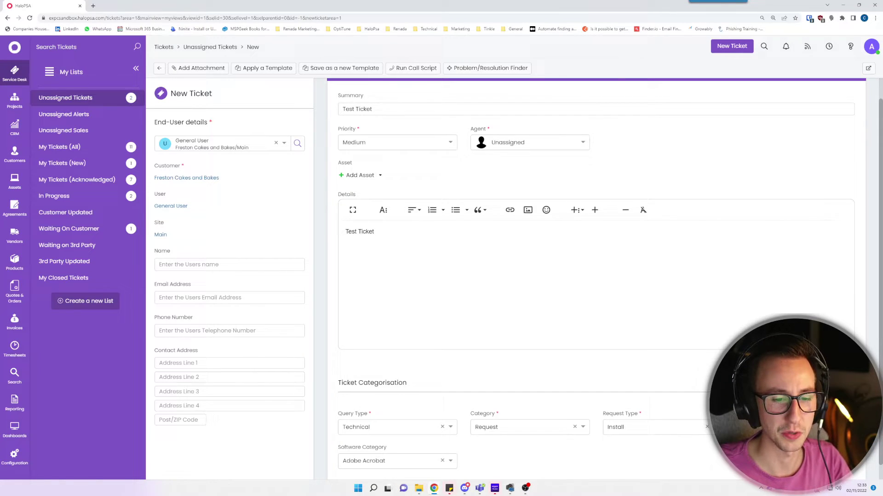
scroll(596, 276, "down", 1)
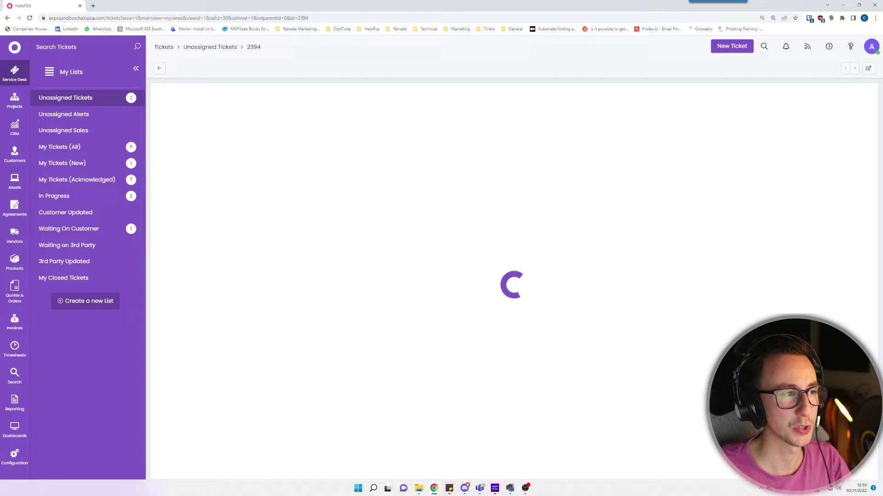
Claim the new ticket and begin closing it with a time taken of 2 hours
left_click(183, 67)
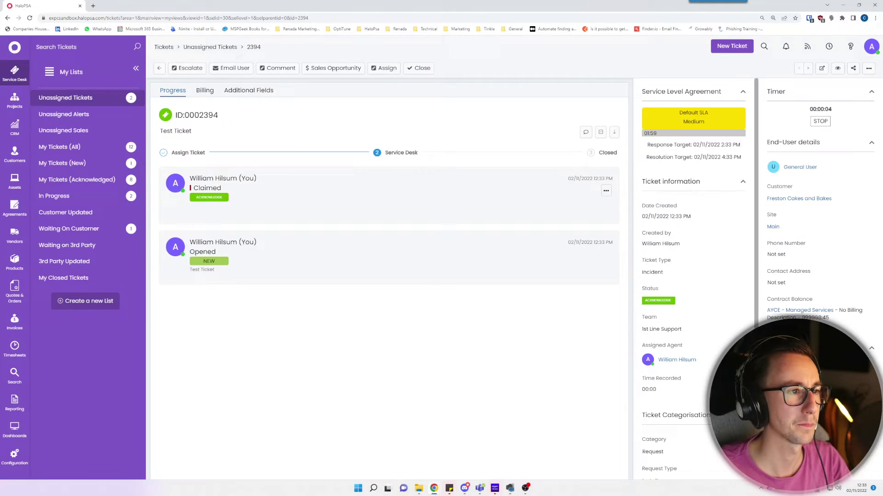
left_click(418, 68)
left_click(179, 298)
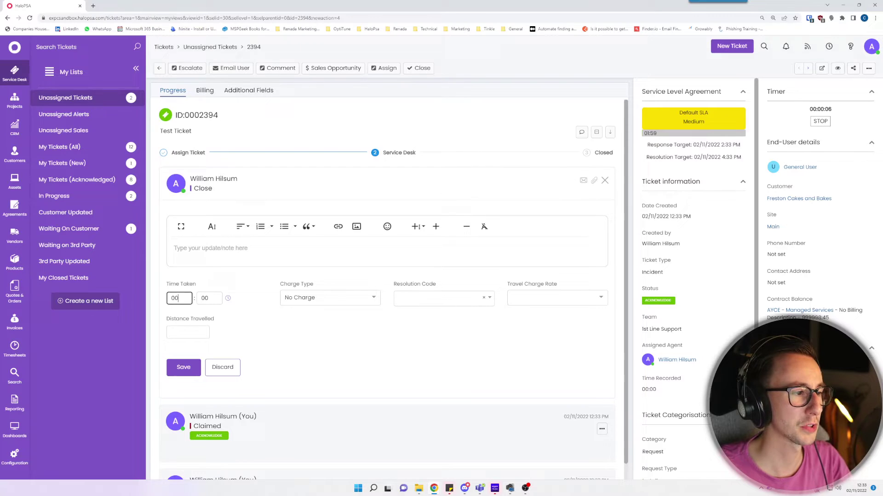
type("2")
Set the closing action's charge type to Remote Support, enter the note Completed, and save it to close the ticket
left_click(329, 298)
key("Down")
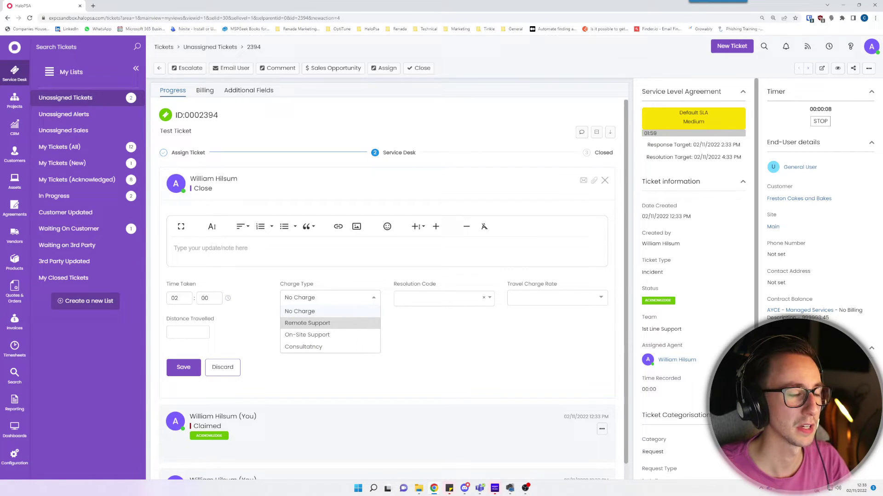
key("Down")
key("Up")
key("Return")
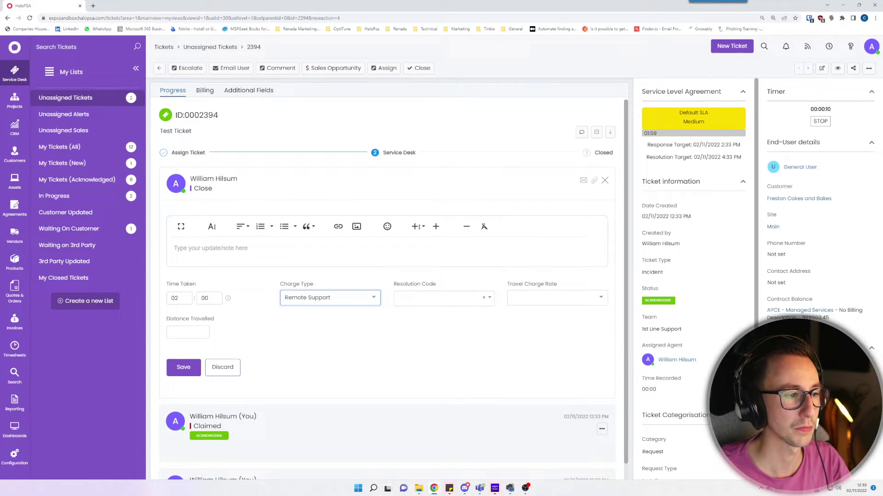
left_click(174, 249)
type("Completed")
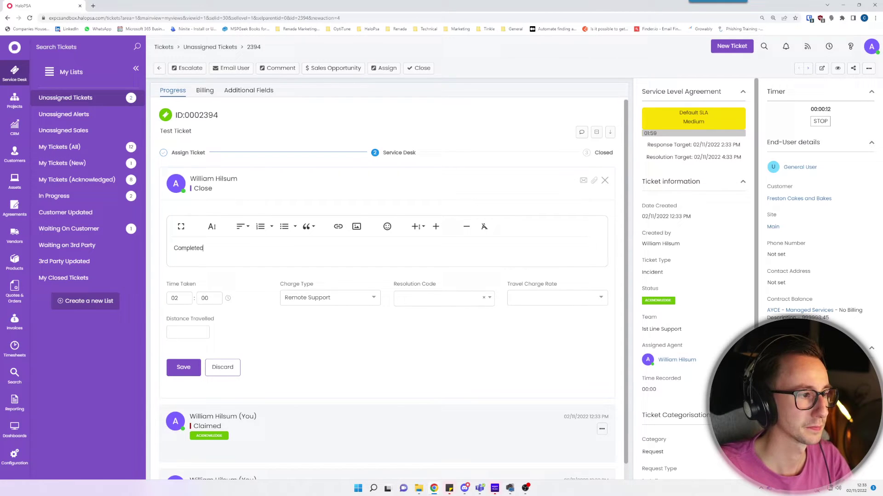
left_click(184, 367)
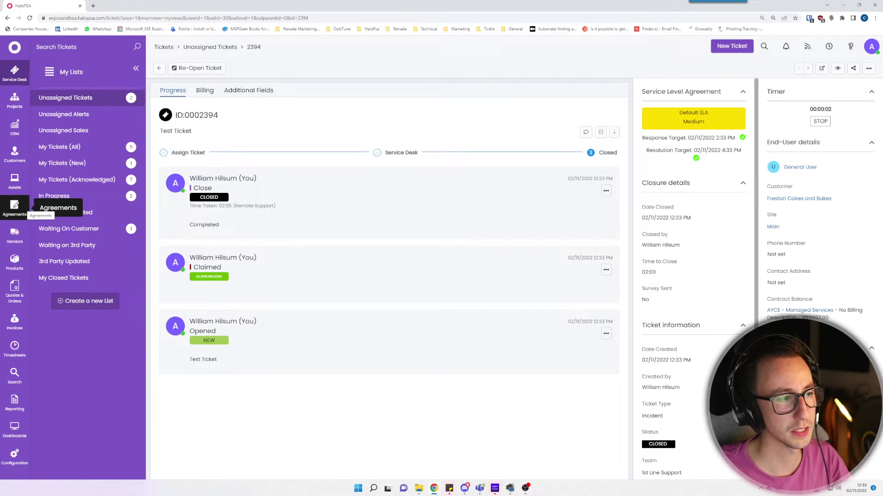
Review the closed ticket's billing time and the customer's contract balance
left_click(204, 90)
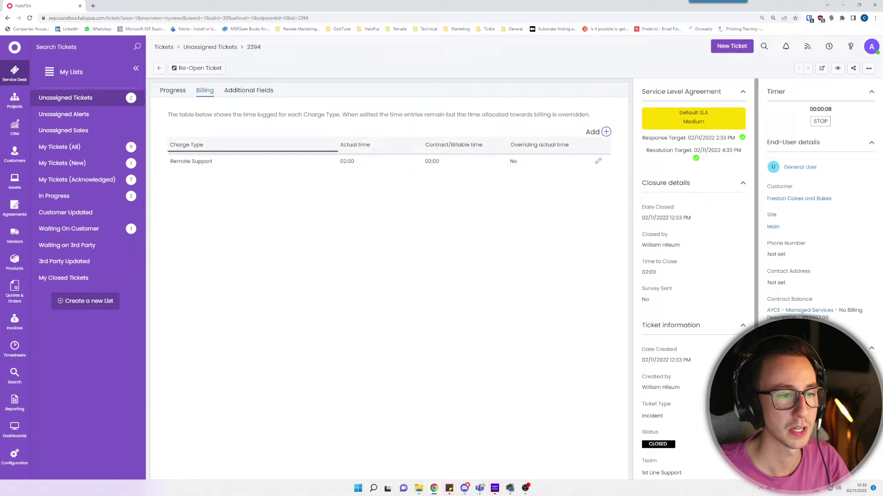
triple_click(789, 299)
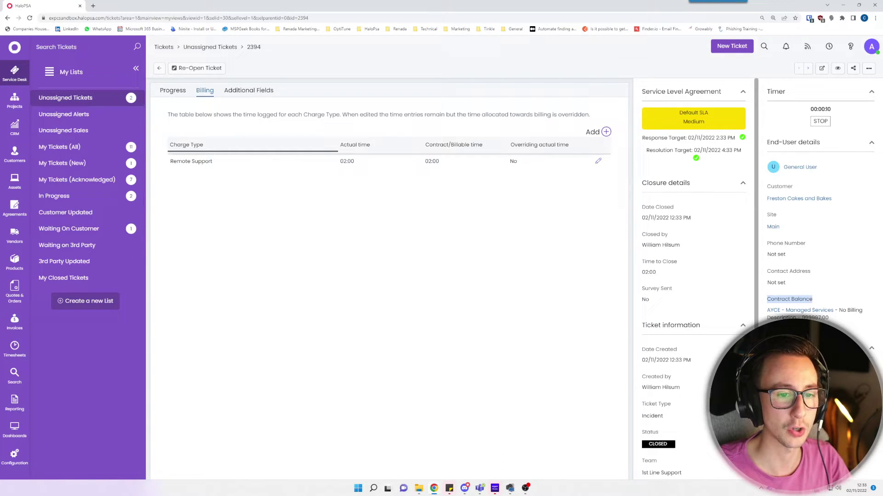
left_click(789, 299)
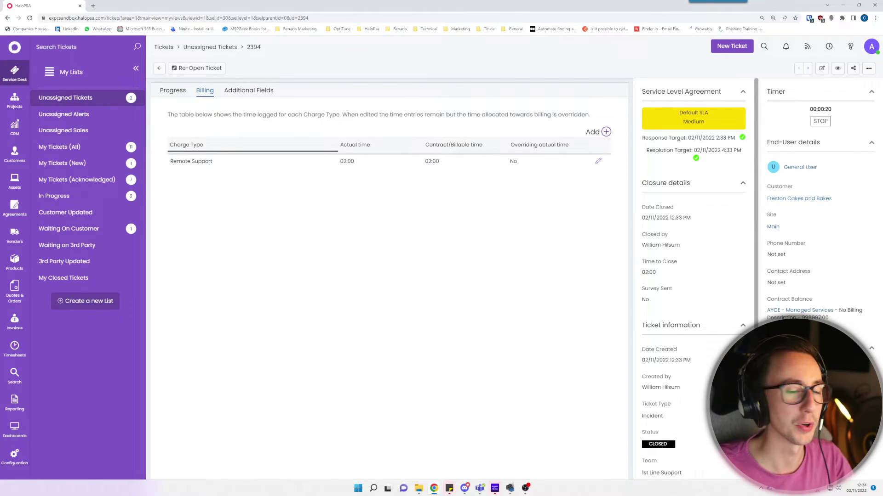
Examine the AYCE - Managed Services agreement's periodic history and the tickets logged in the current period
left_click(14, 207)
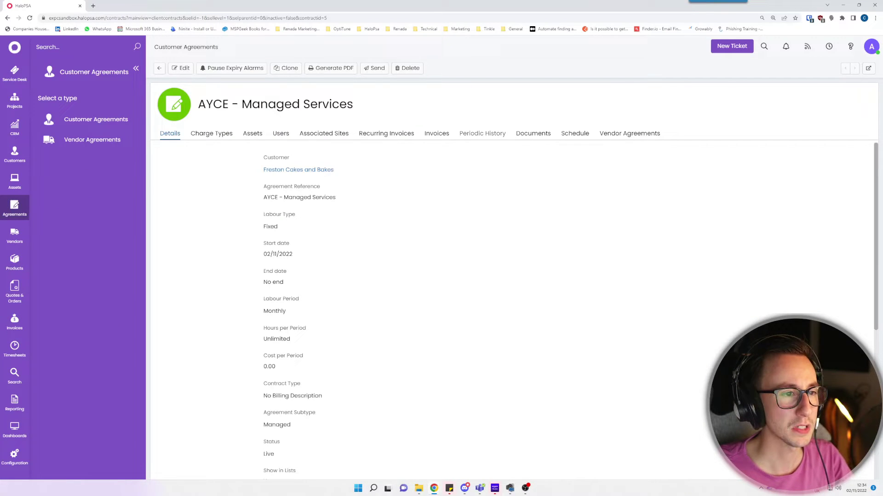
left_click(483, 133)
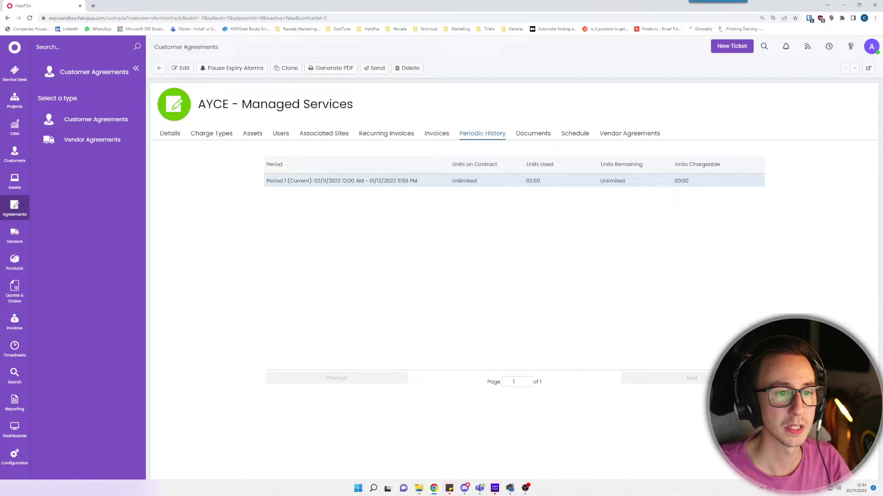
left_click(341, 181)
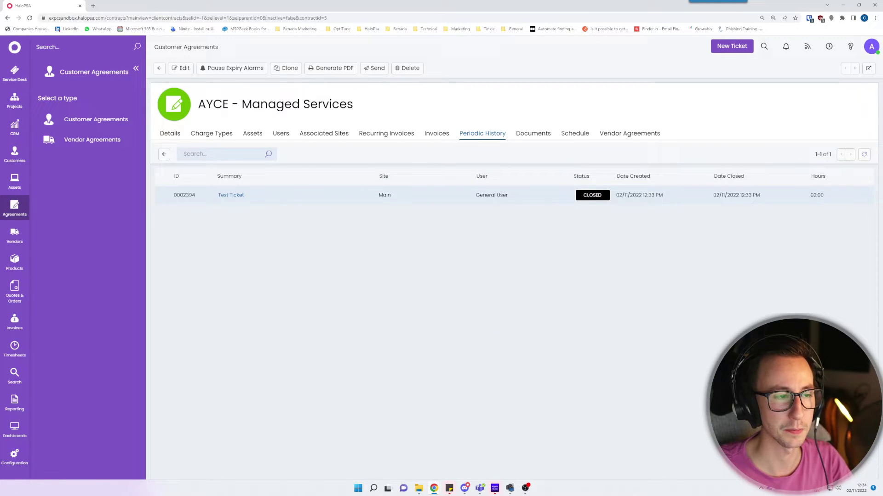
Start a new recurring invoice on the agreement and save its default Start date and Repeat Period schedule
left_click(386, 133)
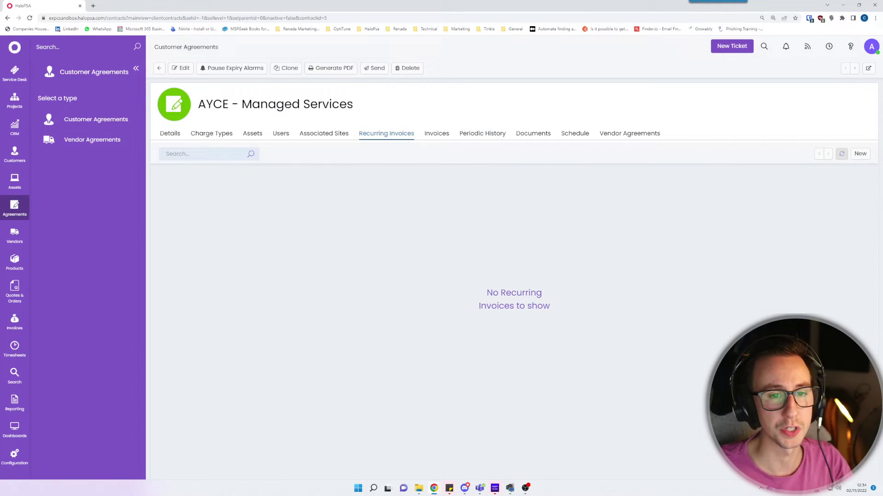
left_click(860, 153)
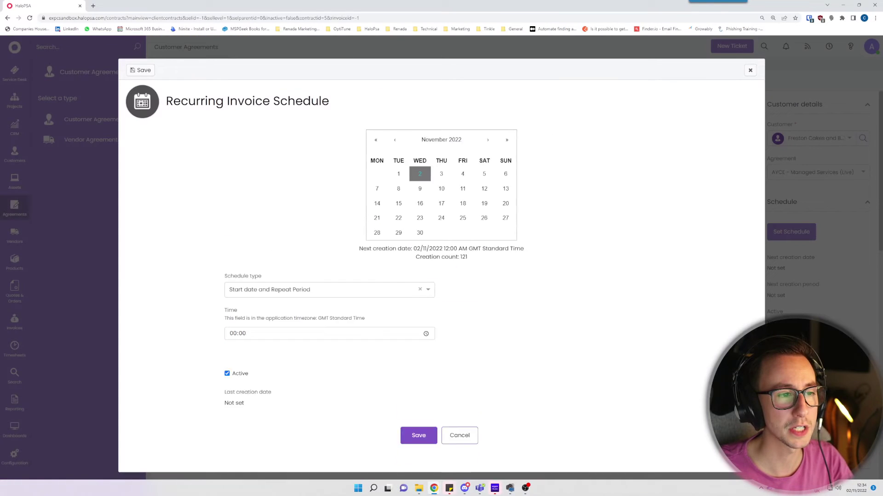
scroll(416, 442, "down", 3)
left_click(416, 448)
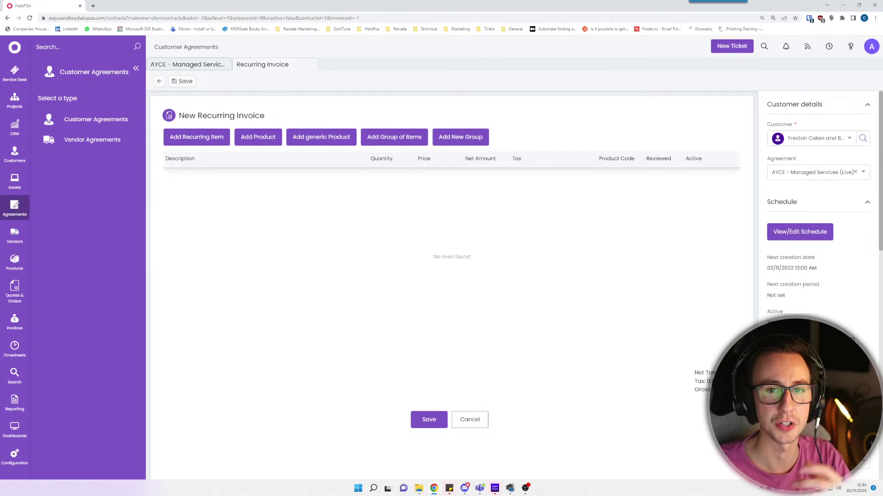
Add the Managed Service Charge recurring item to the invoice with a quantity of 1
left_click(197, 137)
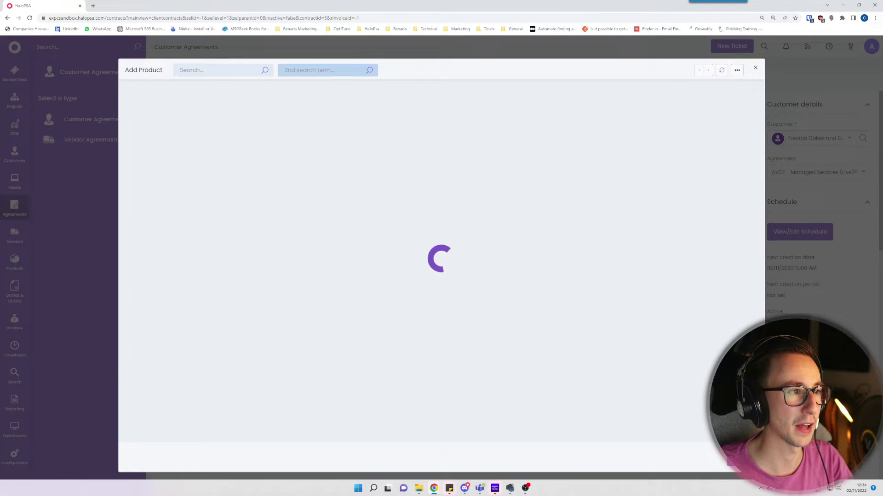
type("mana")
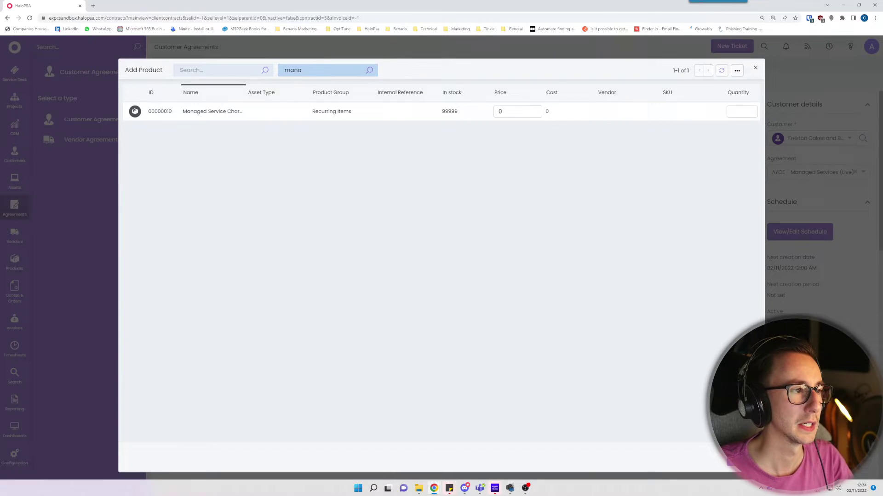
left_click(741, 111)
type("1")
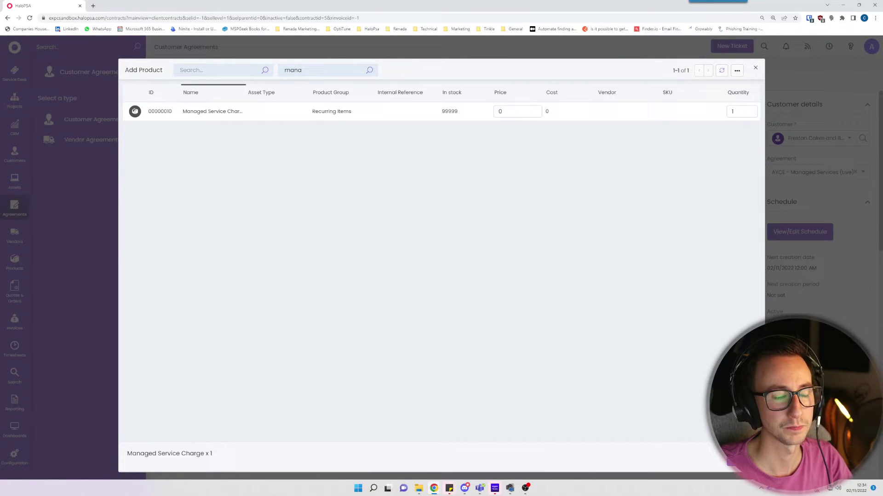
left_click(741, 457)
Have the Managed Service Charge line calculate its quantity from the user count for all sites, and save the recurring invoice
left_click(727, 175)
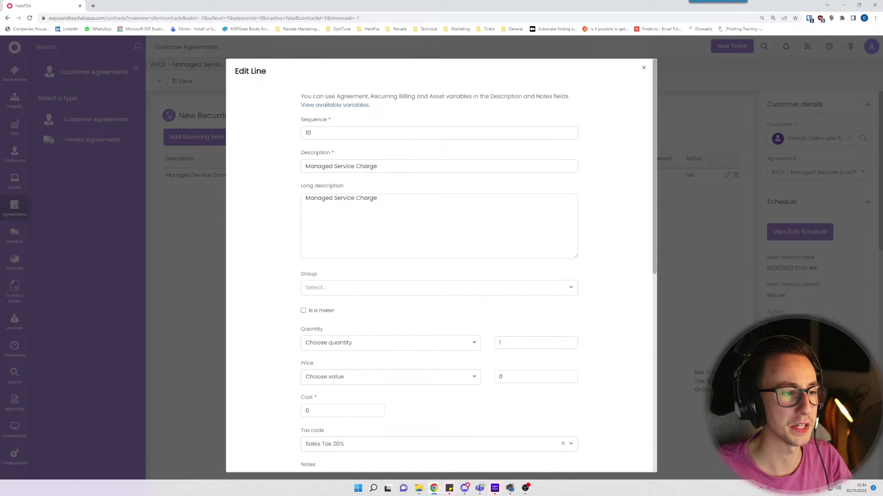
scroll(439, 265, "down", 1)
left_click(390, 308)
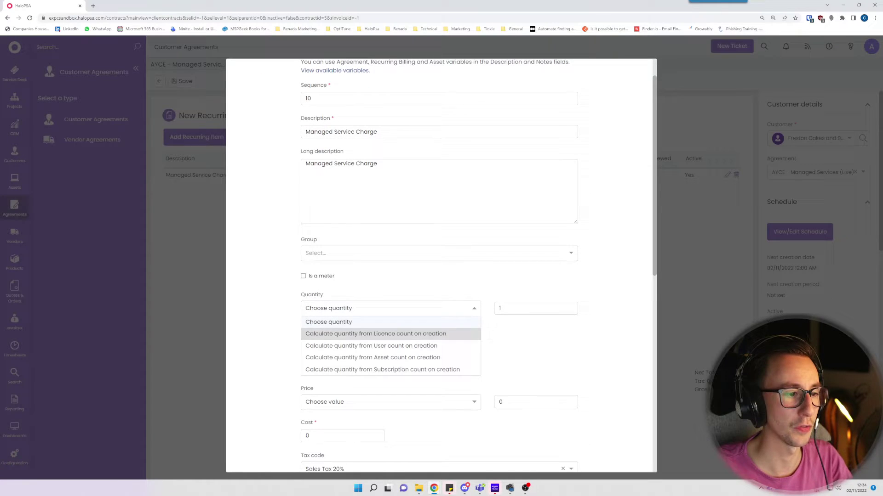
left_click(370, 345)
left_click(565, 340)
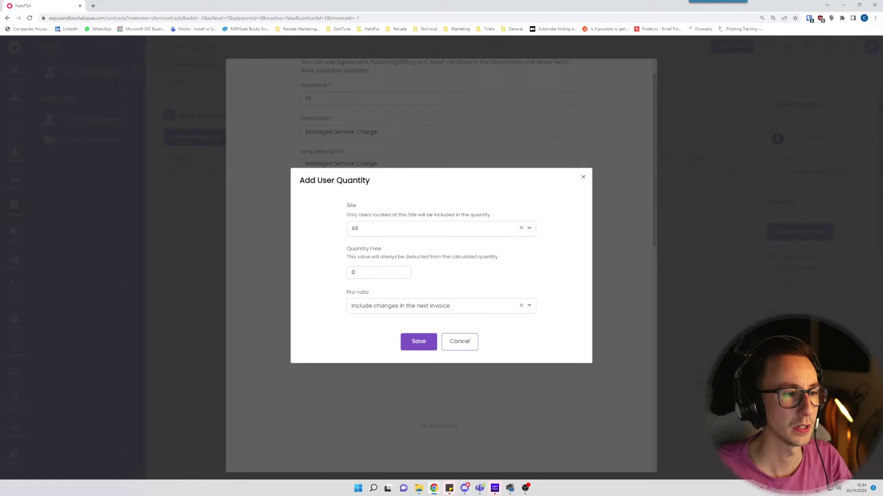
left_click(418, 341)
scroll(440, 265, "down", 10)
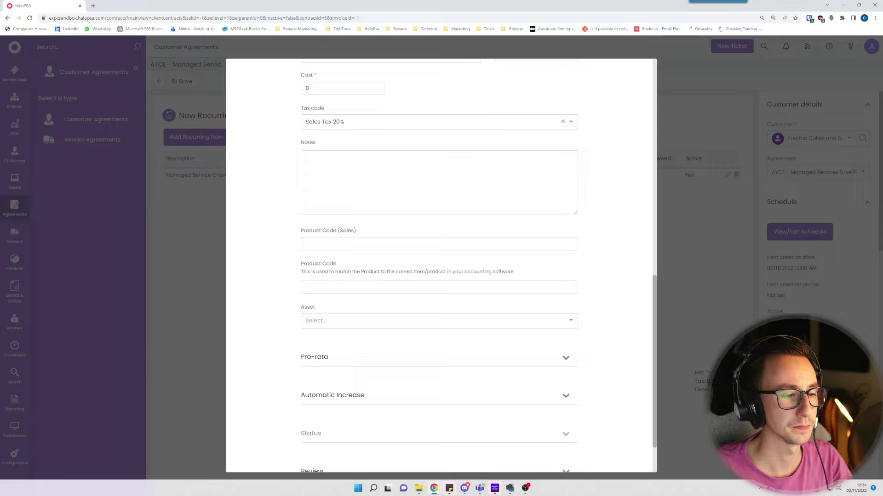
scroll(439, 265, "down", 2)
left_click(415, 451)
left_click(429, 419)
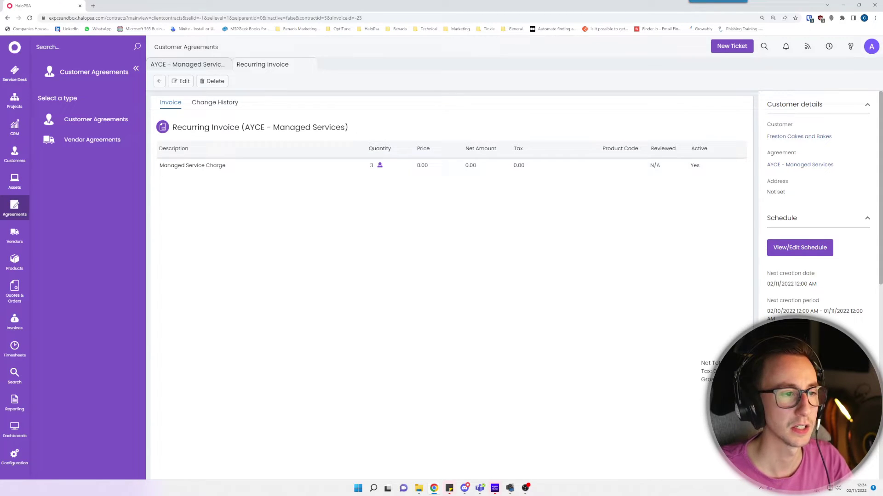
Set the Managed Service Charge line's price to 200 and cost to 20, save the recurring invoice and close it
left_click(181, 80)
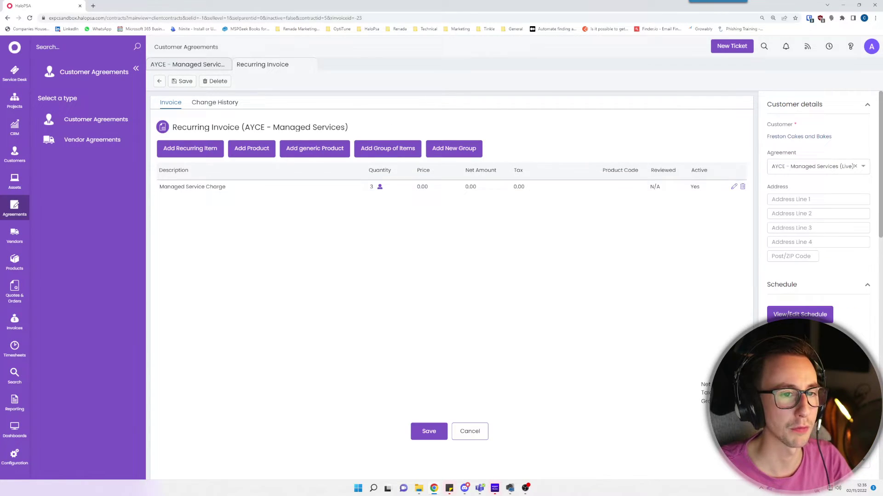
left_click(734, 186)
scroll(439, 267, "down", 6)
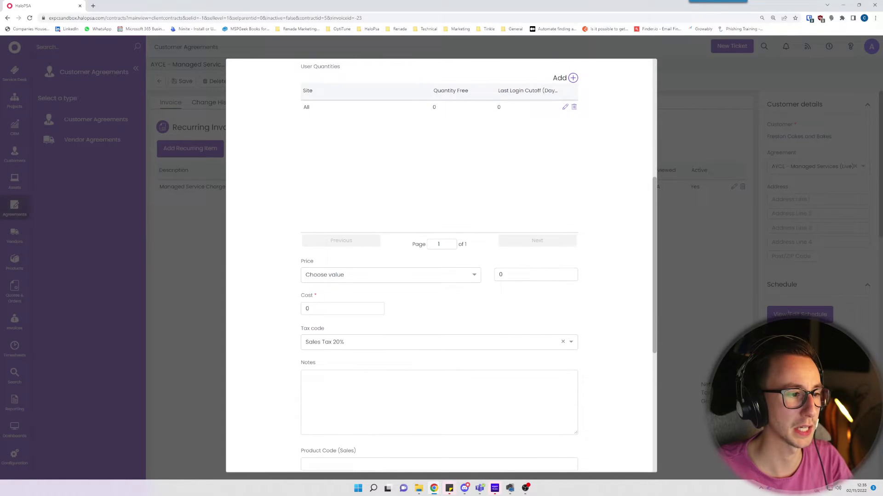
double_click(500, 274)
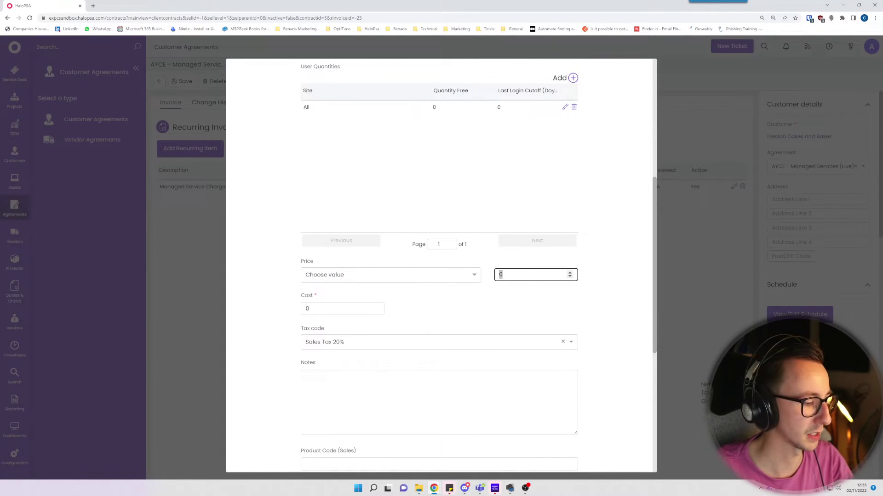
type("200")
double_click(307, 308)
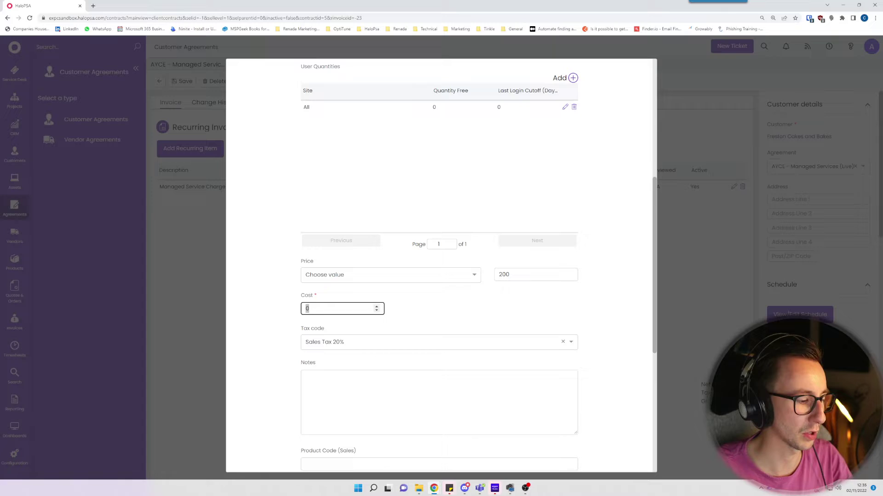
type("20")
scroll(439, 267, "down", 6)
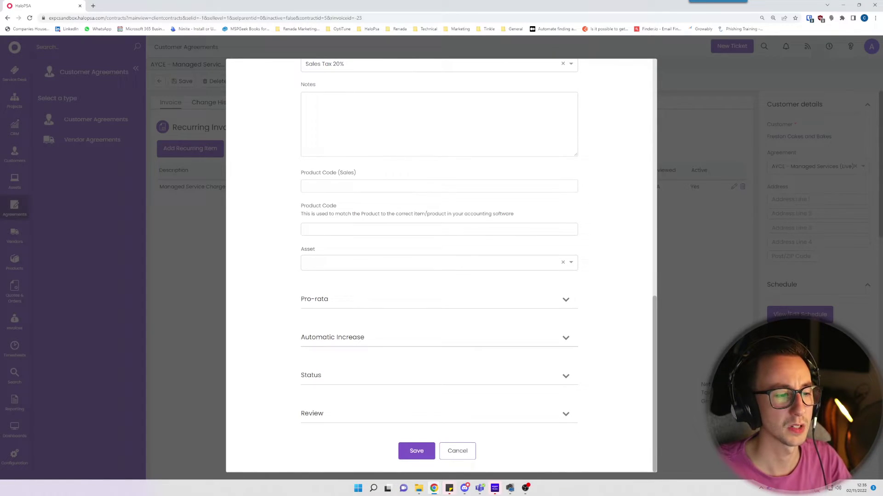
left_click(415, 451)
left_click(429, 431)
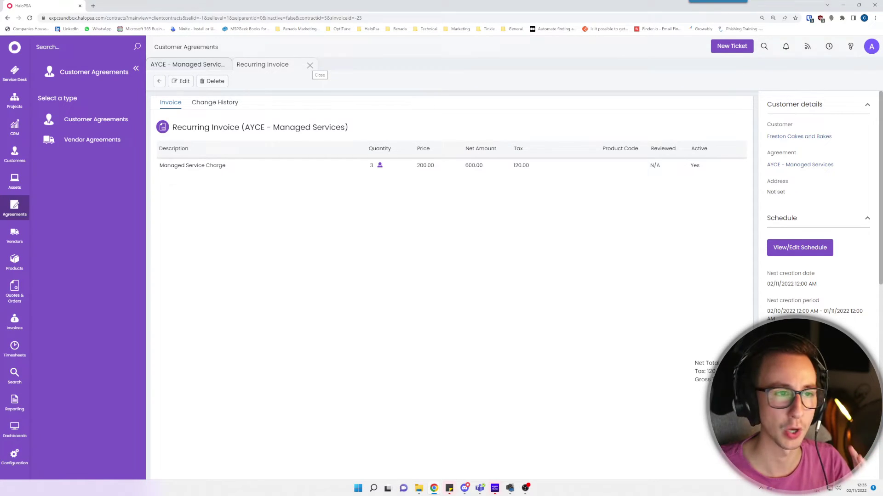
left_click(310, 65)
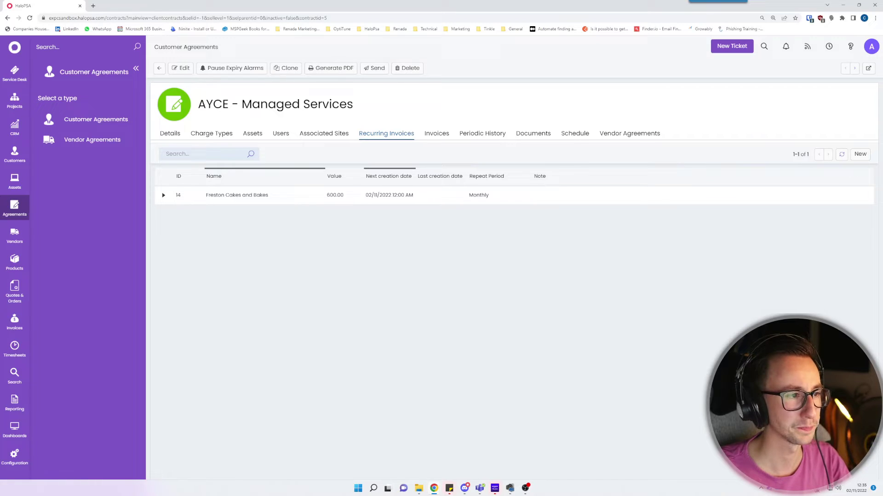
Return to the agreements list and start a new customer agreement for Freston Cakes and Bakes
left_click(159, 68)
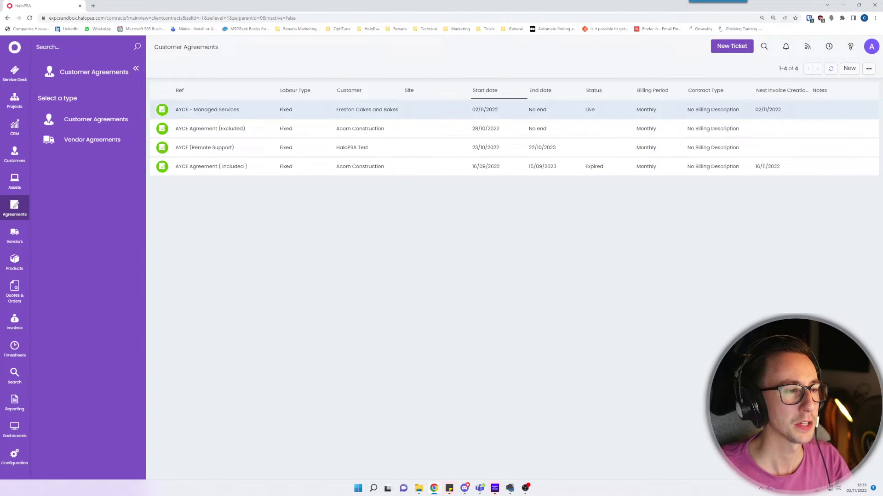
left_click(849, 68)
key("Down")
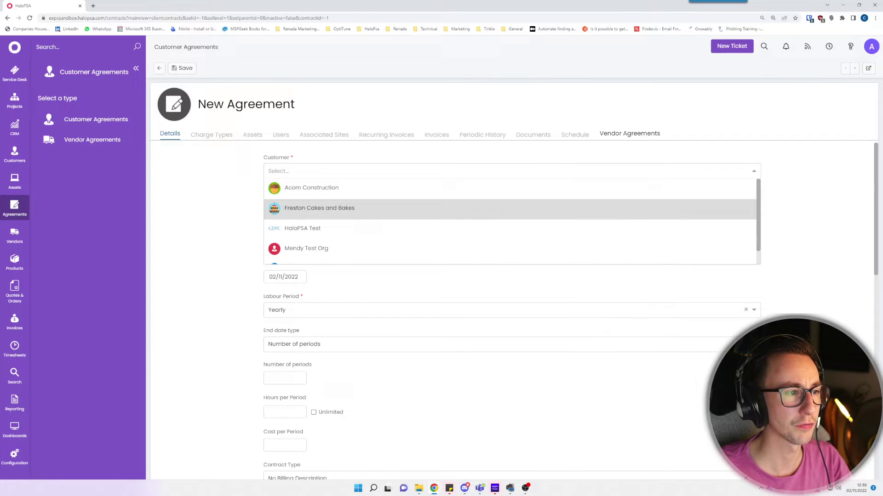
key("Return")
Enter Managed Services - PAYG as the new agreement's reference
left_click(268, 204)
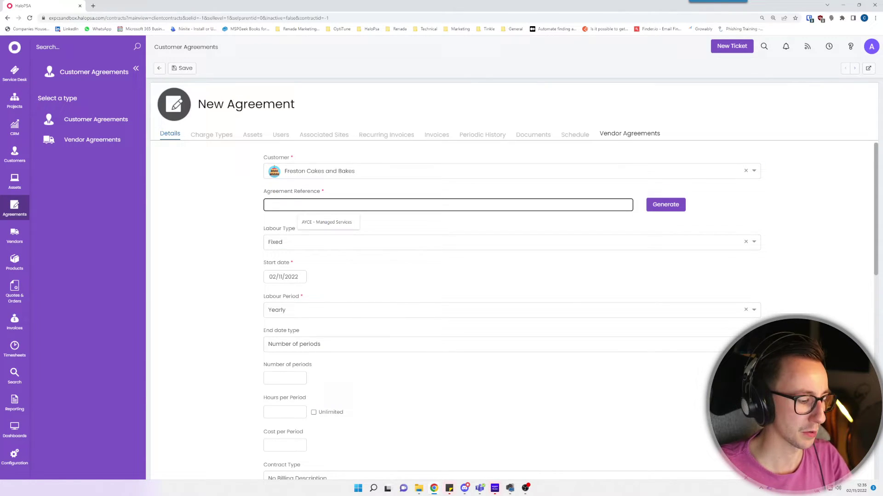
type("M")
key("BackSpace")
type("Manag")
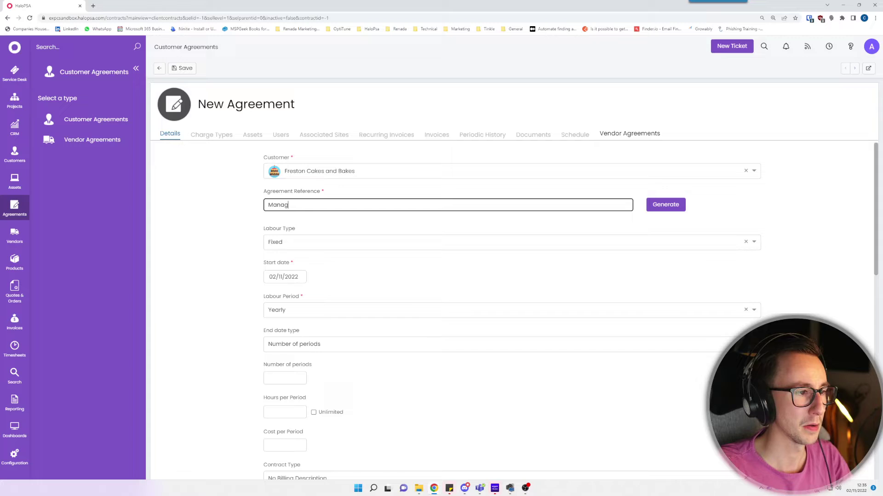
type("ed Services")
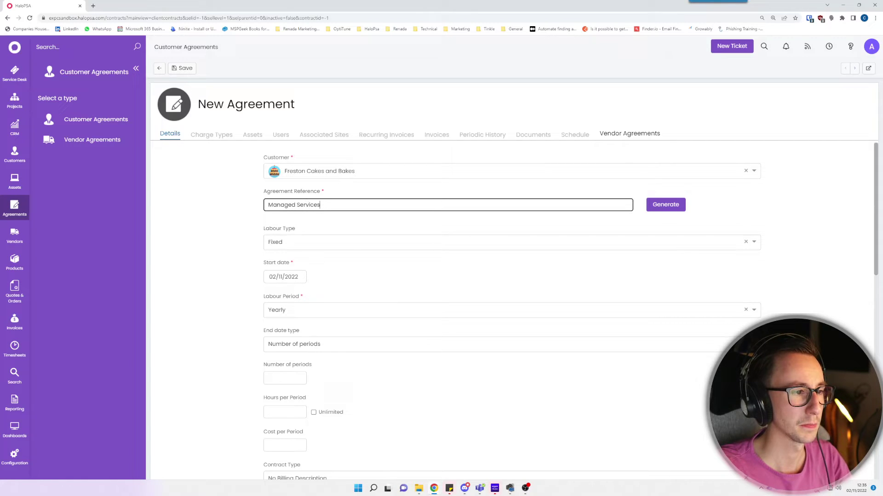
type(" - Not")
key("BackSpace")
key("BackSpace")
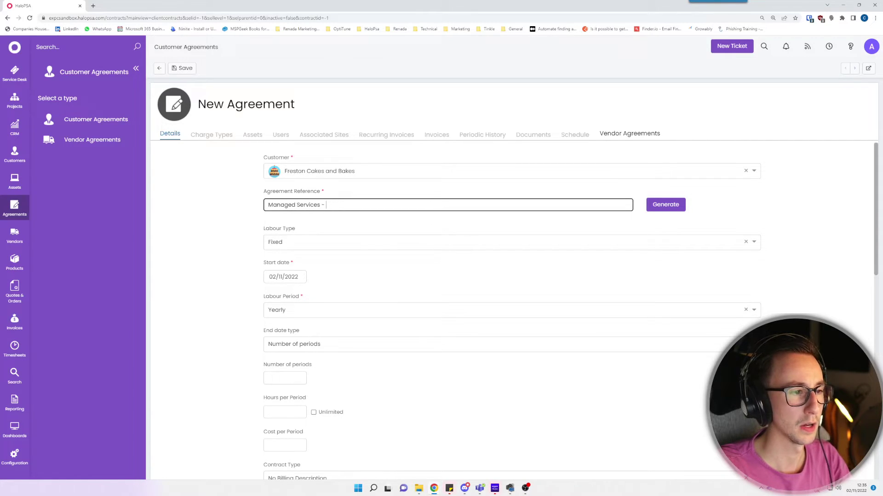
type("PAYG")
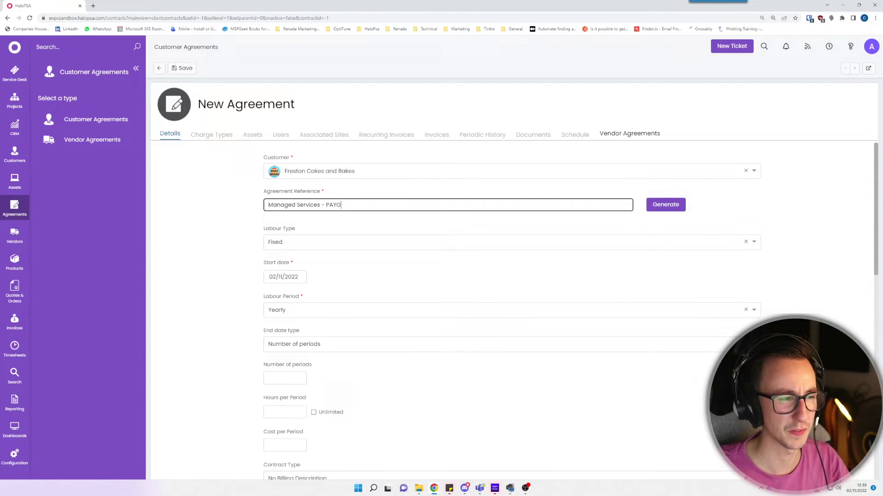
Set the new agreement's labour period to Monthly and its end date type to No end
scroll(511, 276, "down", 2)
left_click(285, 241)
scroll(285, 256, "up", 1)
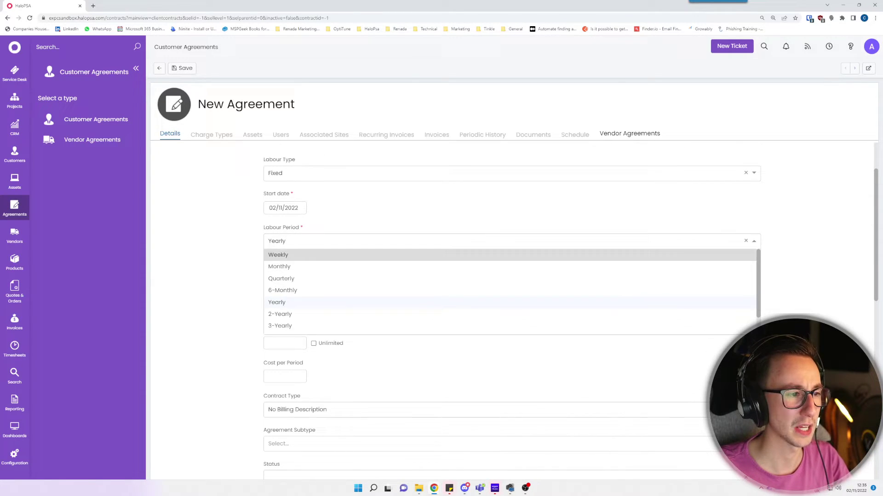
left_click(285, 265)
scroll(511, 311, "down", 1)
left_click(285, 241)
left_click(285, 278)
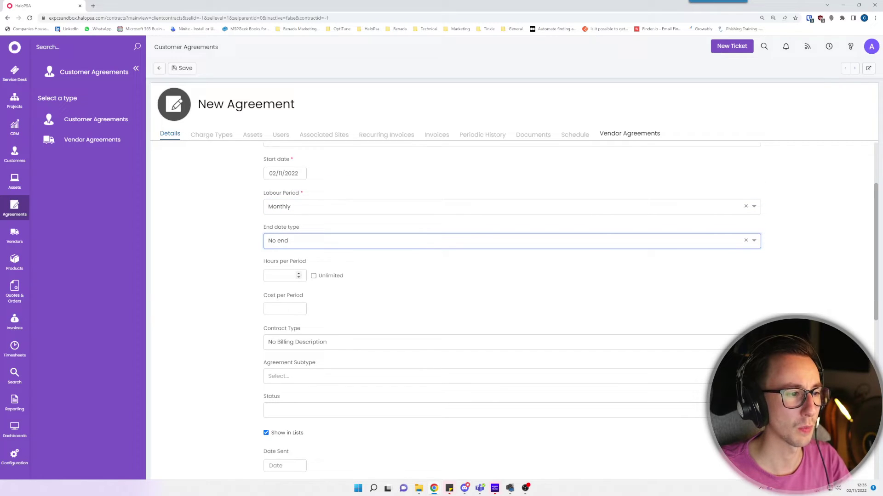
Set the hours per period to 0 and save the new agreement
left_click(280, 275)
type("0")
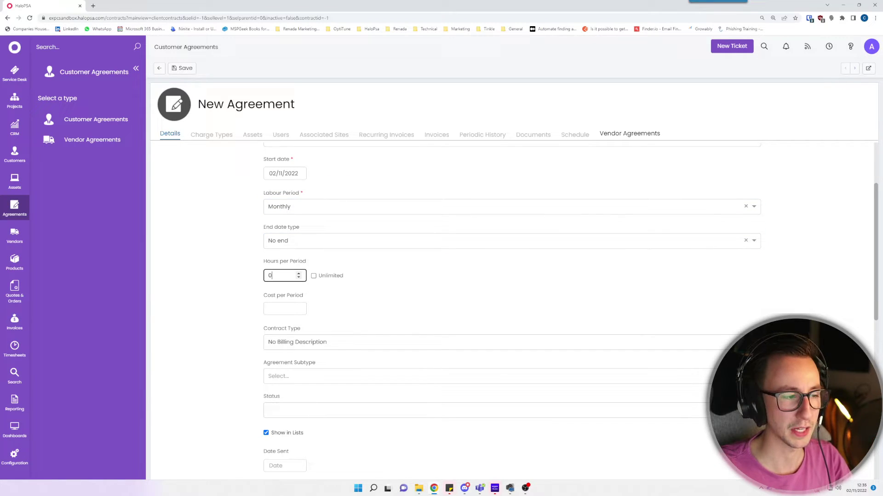
key("Tab")
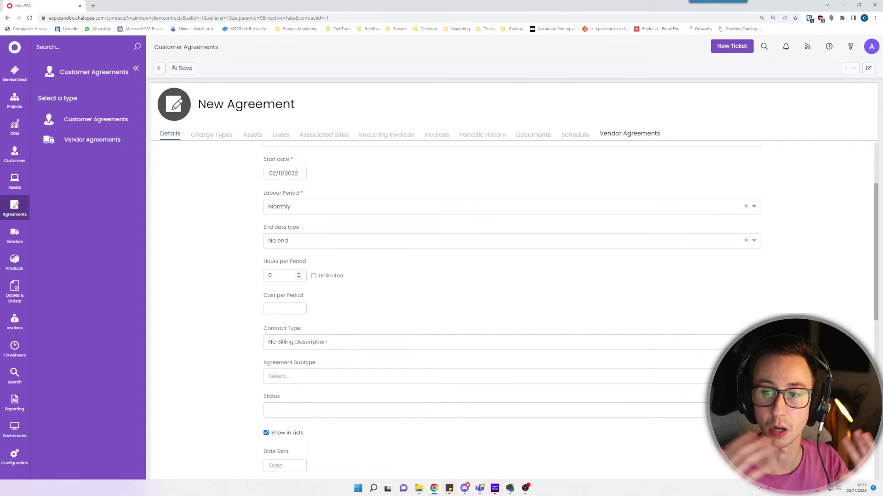
scroll(512, 308, "down", 10)
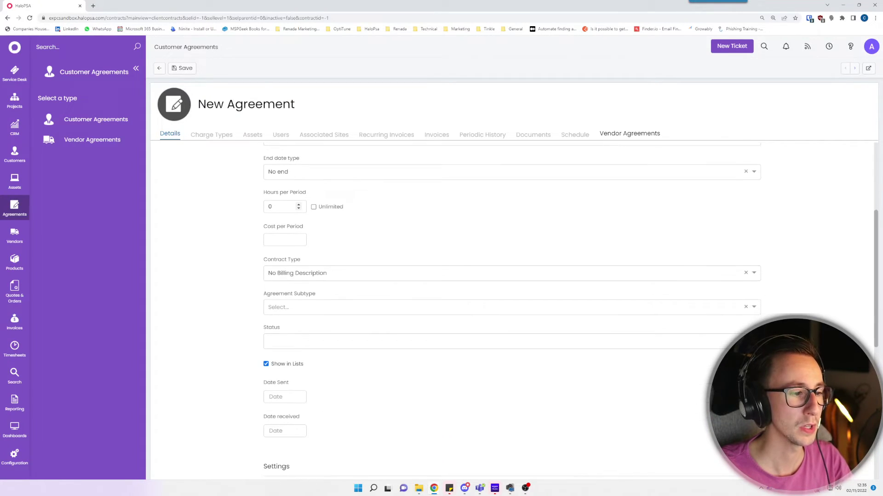
left_click(489, 475)
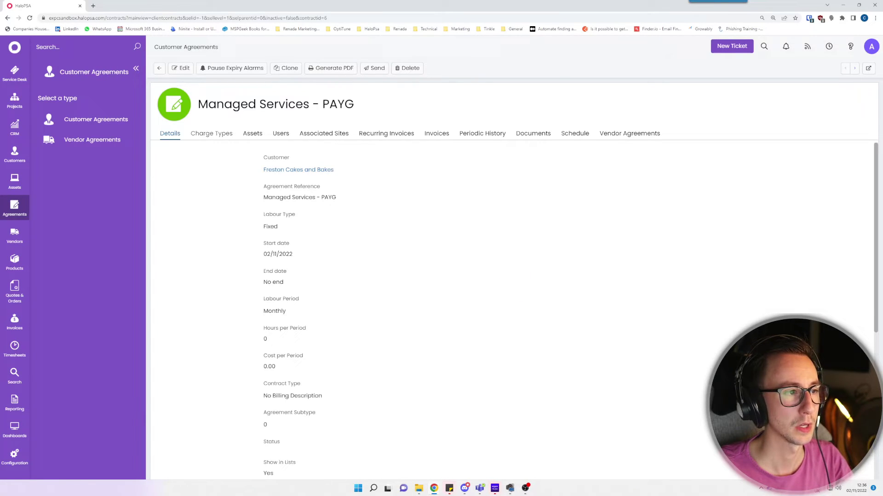
Edit the PAYG agreement's charge types and add a billing plan combination for On-Site Support covering all ITIL ticket types
left_click(211, 134)
left_click(181, 68)
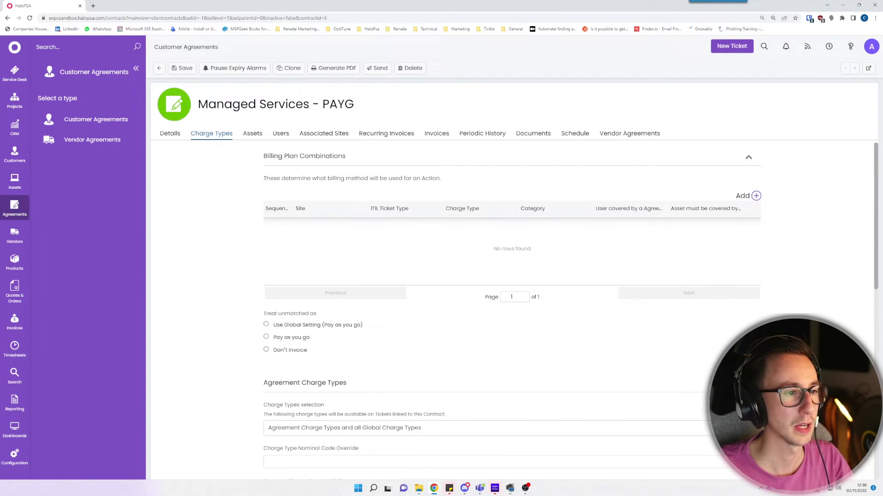
left_click(756, 196)
left_click(441, 228)
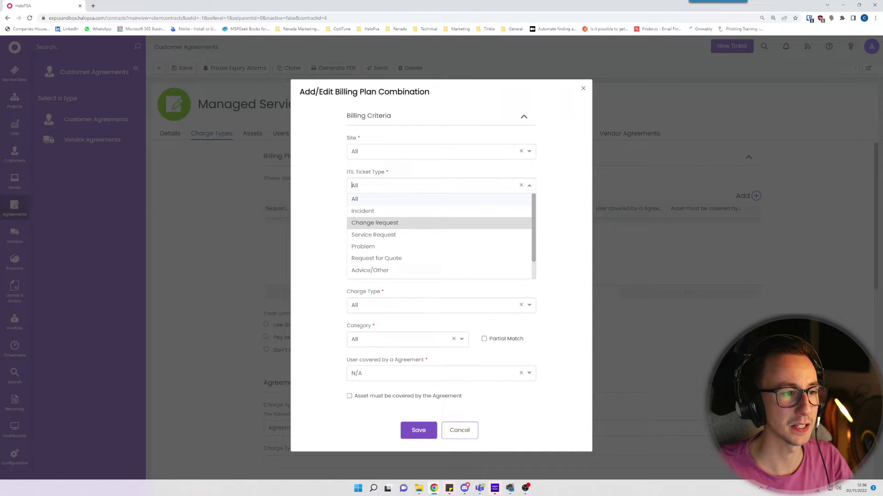
left_click(440, 199)
left_click(441, 262)
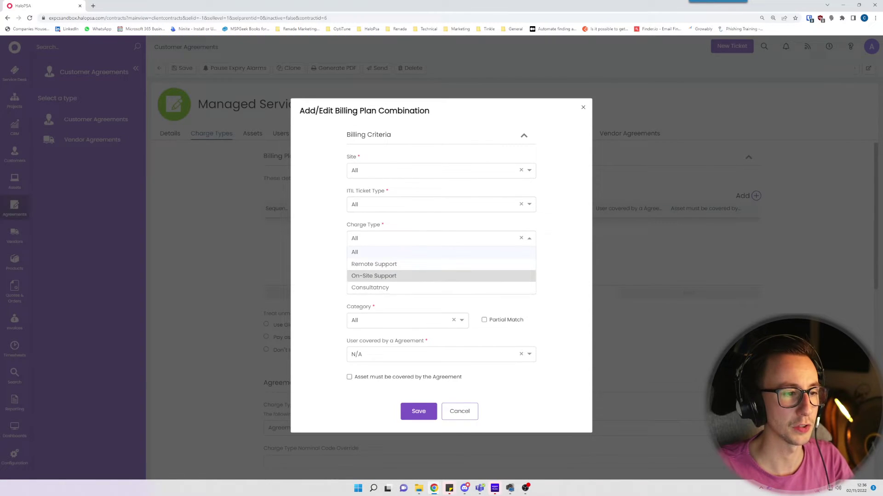
left_click(374, 275)
left_click(418, 387)
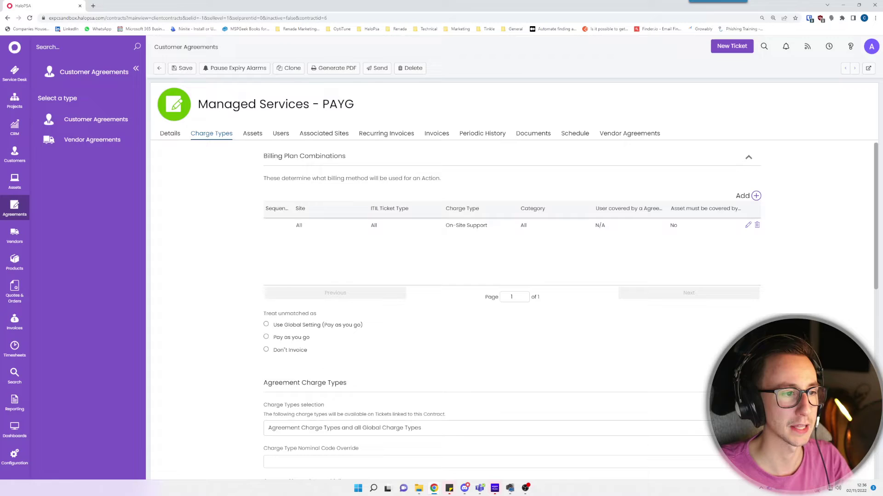
Add a billing plan combination for Consultatncy and save the agreement with unmatched items treated as Use Global Setting (Pay as you go)
left_click(755, 196)
left_click(432, 262)
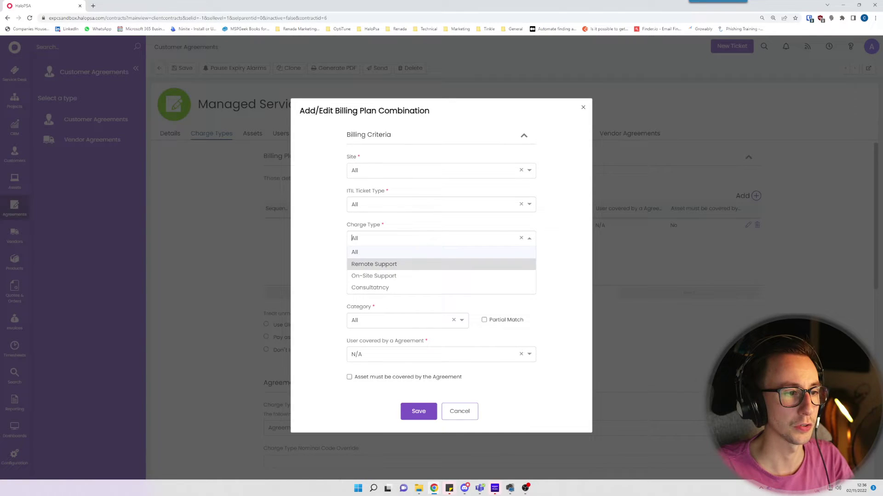
left_click(373, 286)
left_click(418, 387)
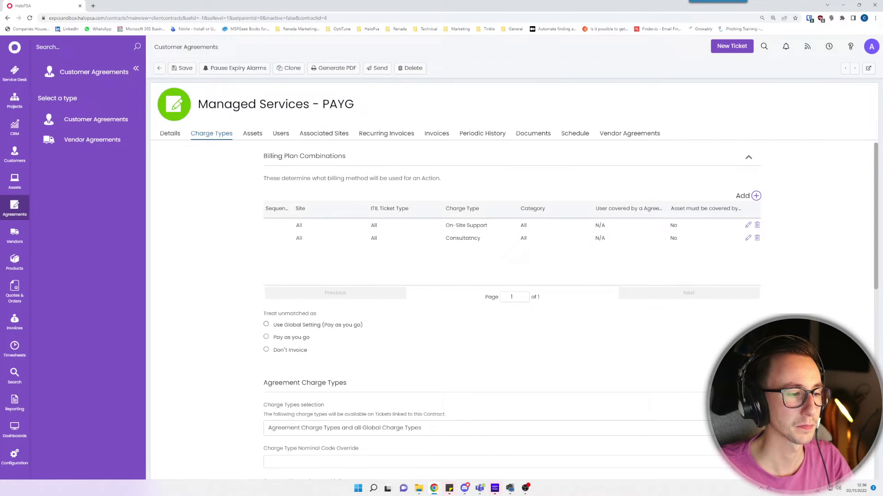
left_click_drag(363, 325, 273, 325)
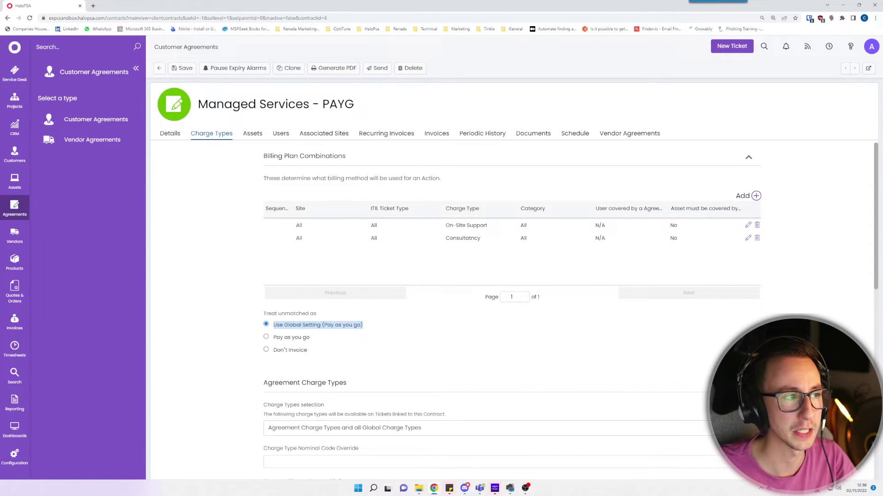
left_click(182, 68)
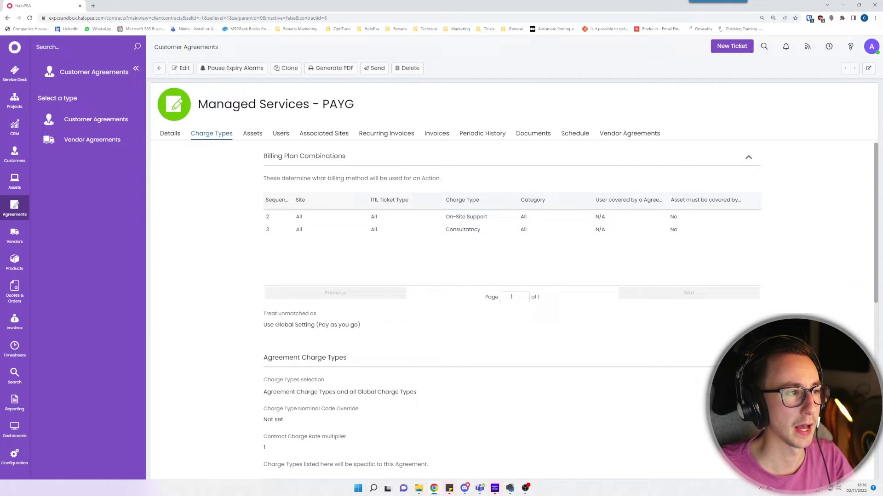
Return to the service desk and start a new ticket for the General User of Freston Cakes and Bakes
left_click(15, 71)
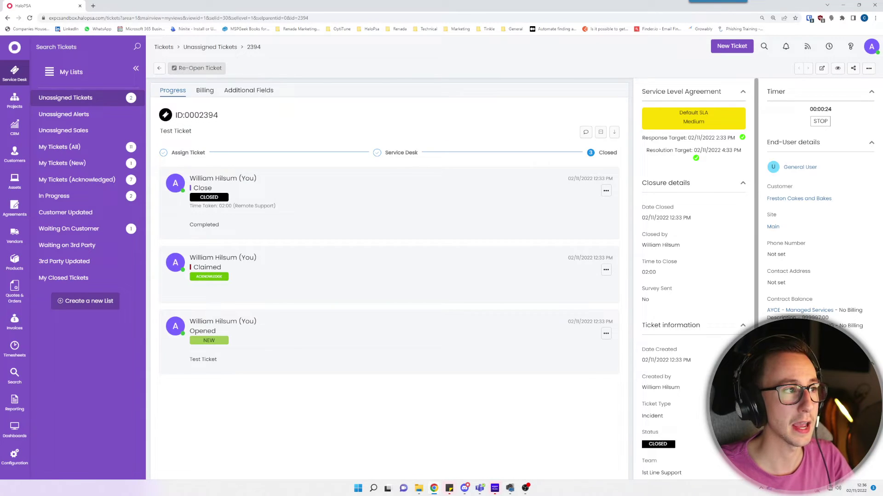
left_click(159, 68)
left_click(831, 68)
left_click(827, 82)
key("Down")
key("Down")
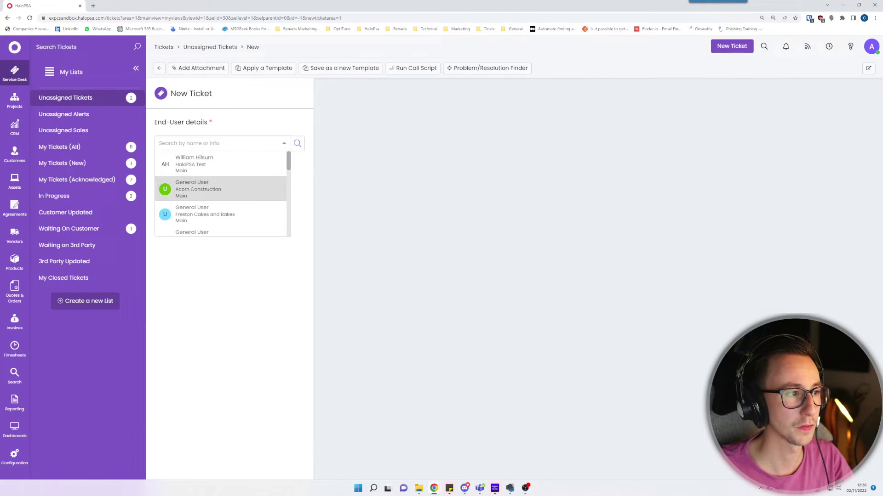
key("Return")
Enter TestTicket2 as both the summary and the details of the new ticket
type("TestTicket2")
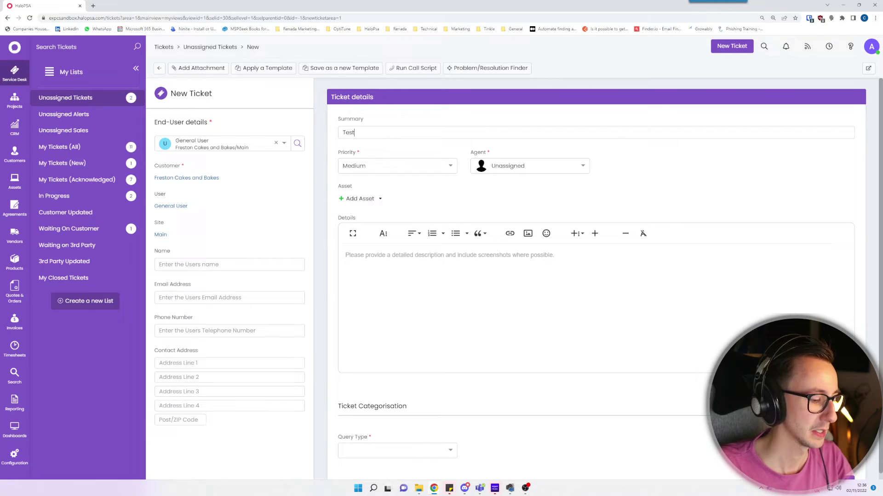
key("ctrl+a")
key("ctrl+c")
left_click(346, 255)
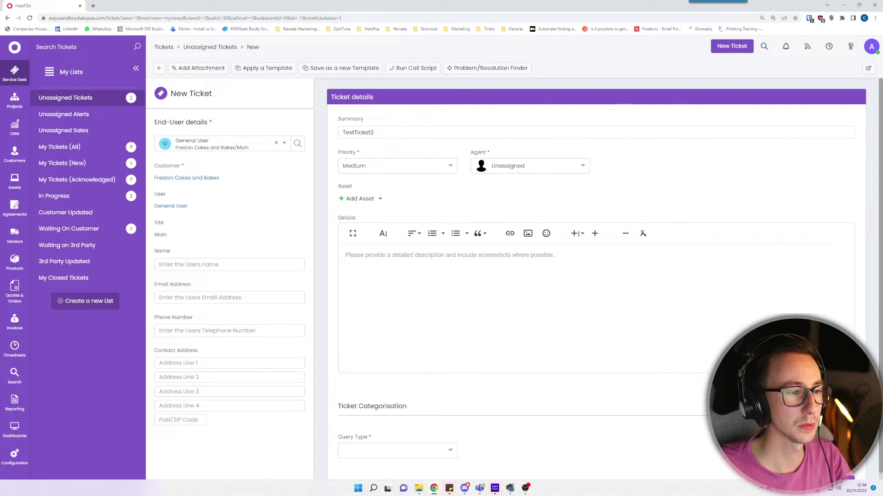
key("ctrl+v")
Categorise the ticket as Technical query type, Event category and Offline event type, and submit it
key("Tab")
key("Return")
key("Tab")
key("Return")
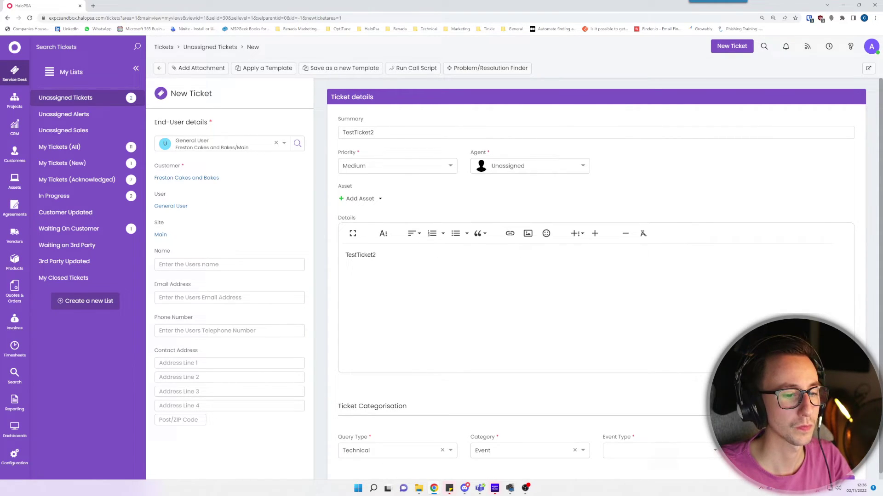
key("Tab")
key("Return")
key("Tab")
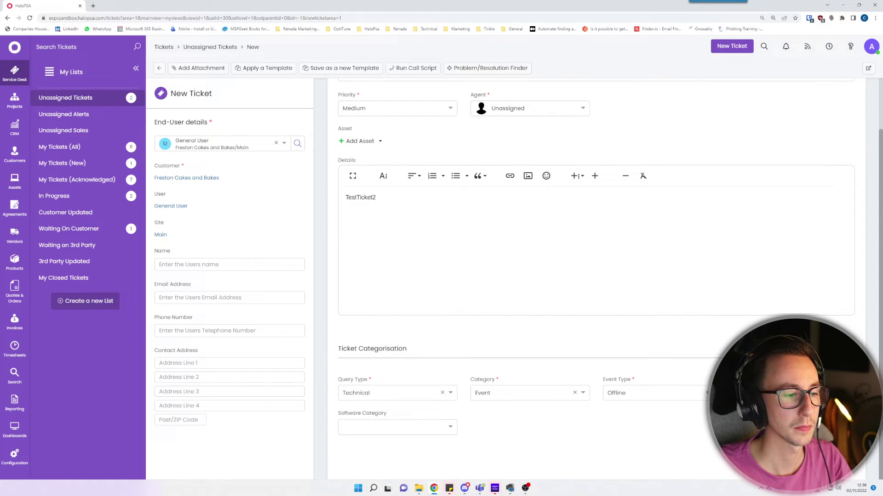
key("Return")
key("Tab")
key("Return")
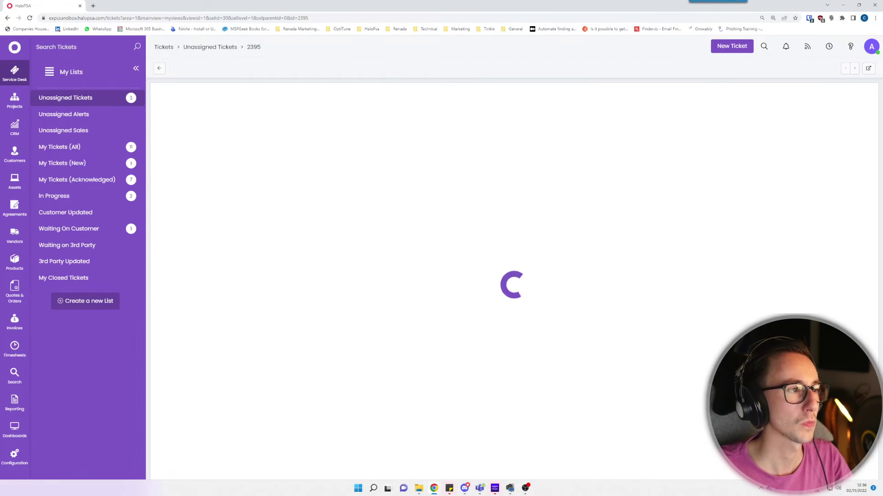
Claim the ticket and close it with On-Site Support as the charge type and 2 hours as the time taken
left_click(184, 67)
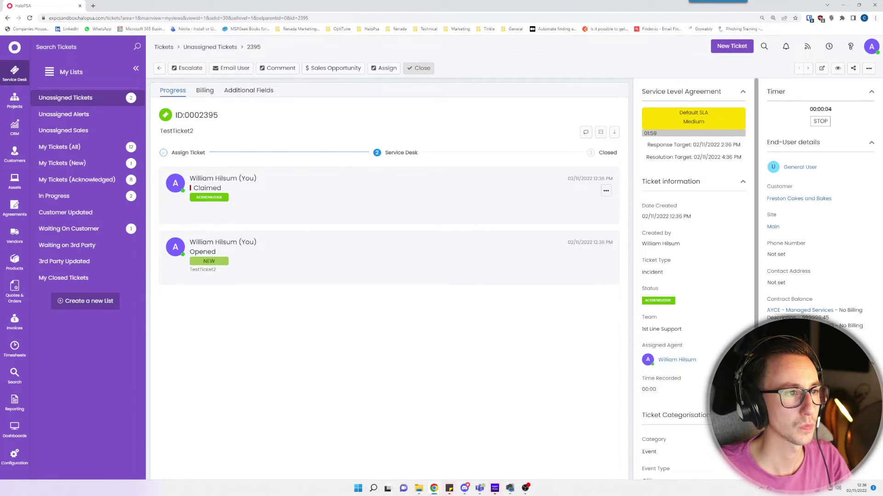
left_click(419, 67)
left_click(285, 298)
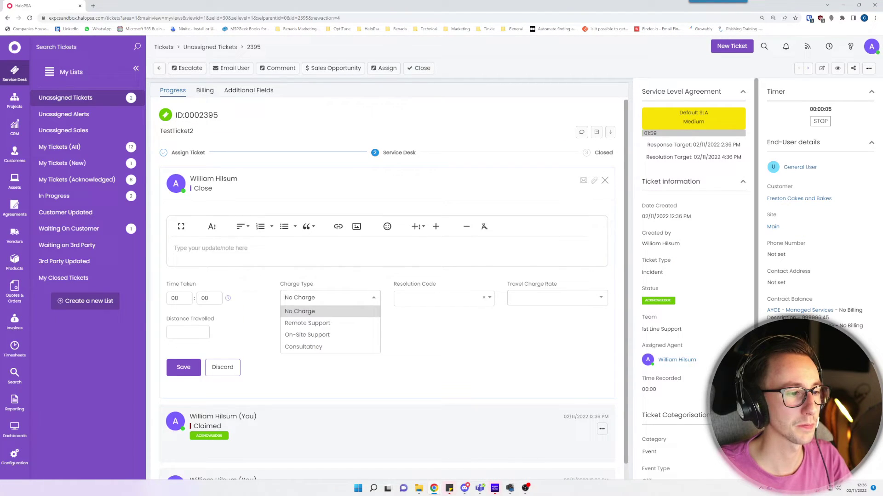
key("Down")
key("Down")
left_click(307, 335)
double_click(179, 298)
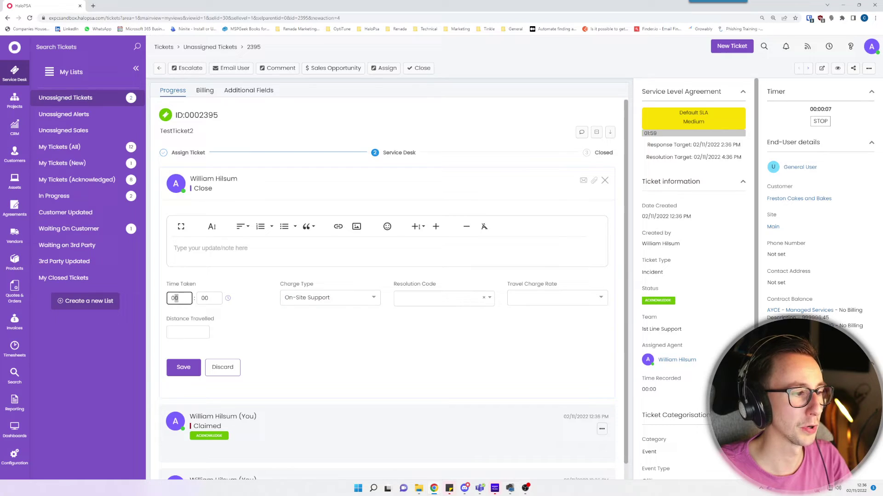
type("02")
left_click(183, 367)
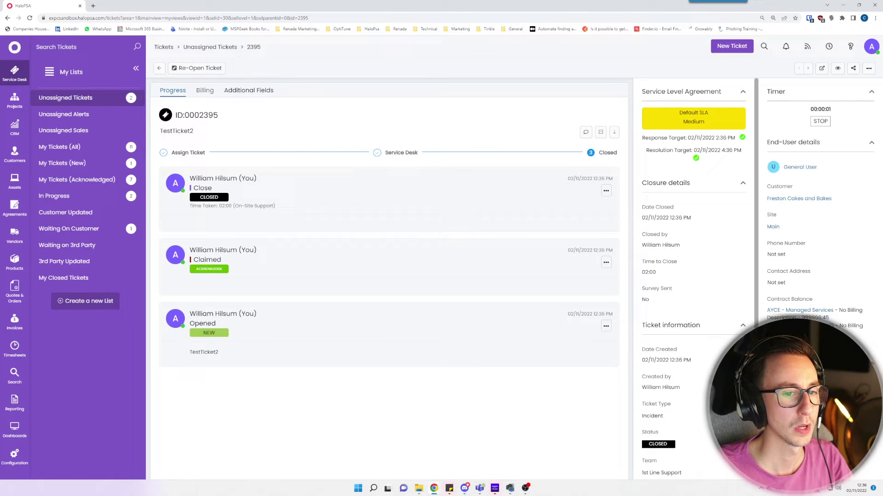
Check the charge type and billable time in the closed ticket's billing details
left_click(204, 91)
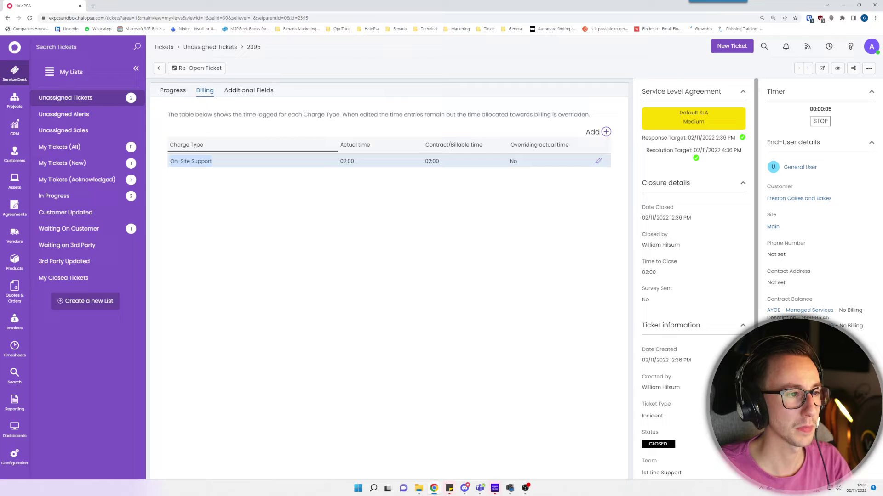
left_click_drag(428, 161, 439, 161)
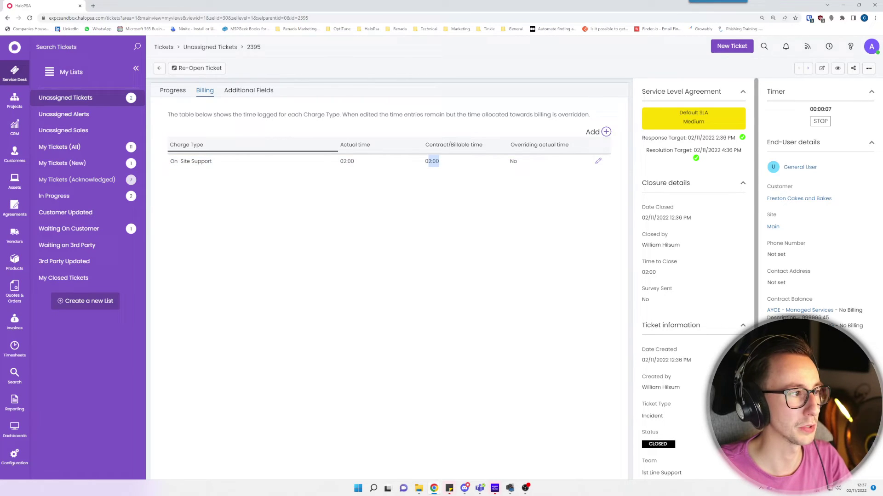
Check the units used and chargeable in the Managed Services - PAYG agreement's periodic history and open the current period's tickets
left_click(15, 206)
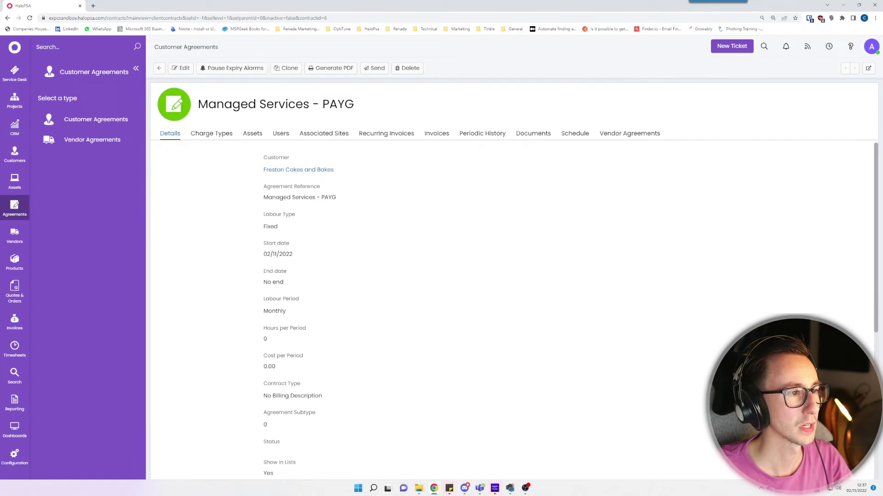
left_click(482, 134)
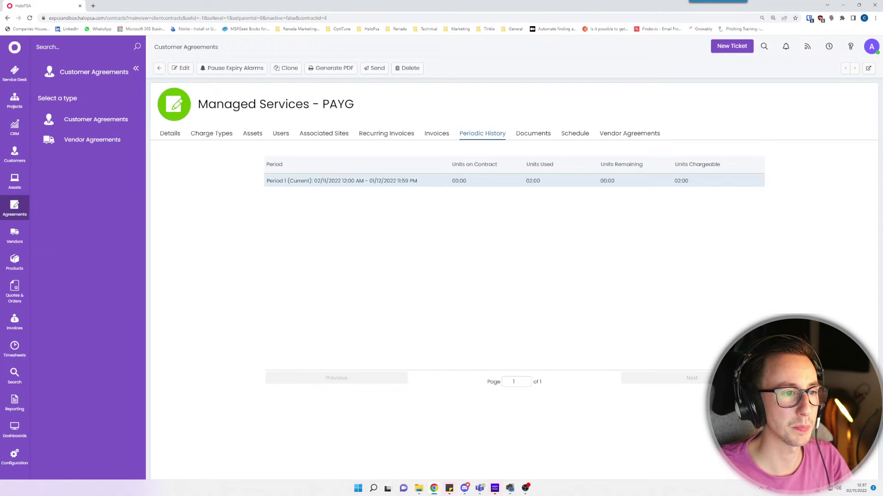
left_click_drag(530, 181, 611, 182)
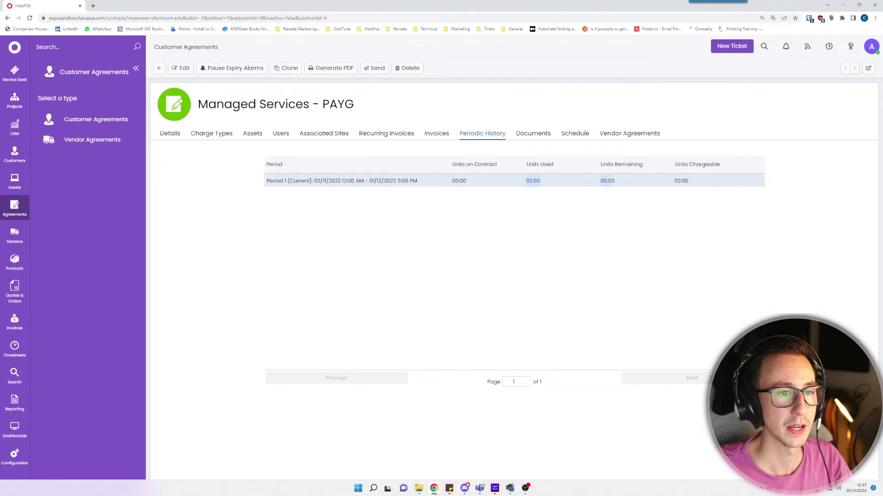
left_click(689, 181)
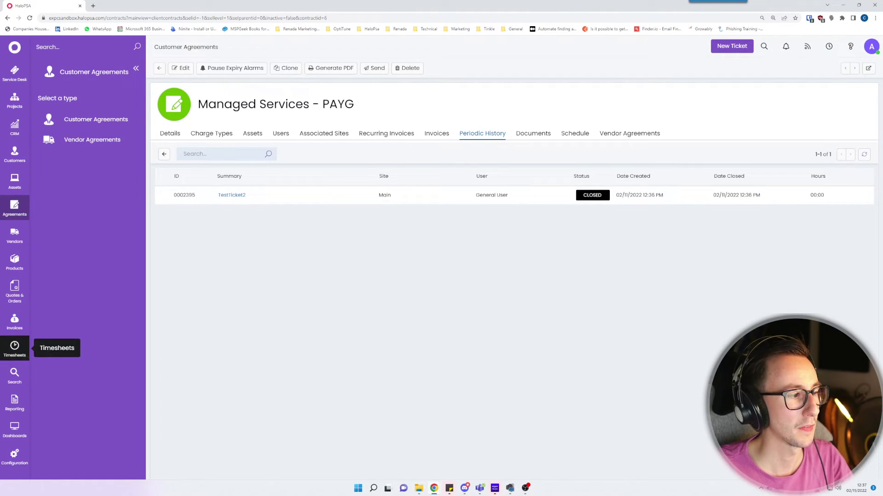
Open the items ready for invoicing and select the TestTicket2 labour entry for Freston Cakes and Bakes
left_click(15, 321)
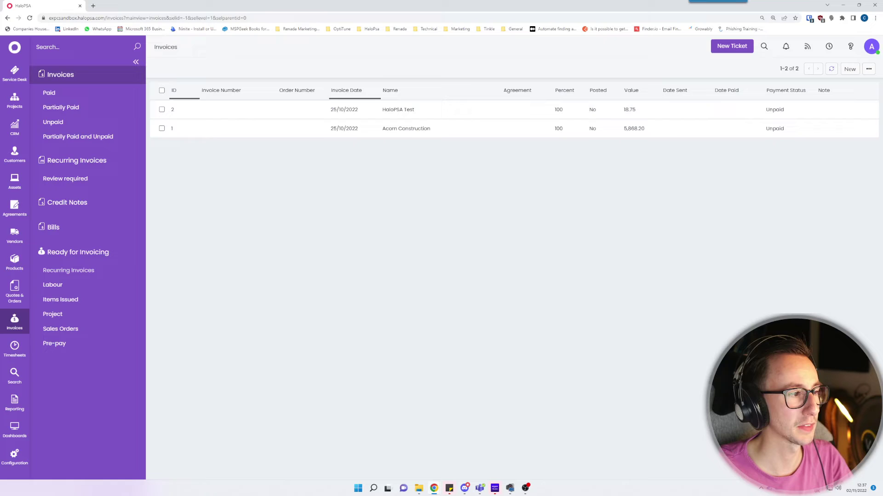
left_click(76, 252)
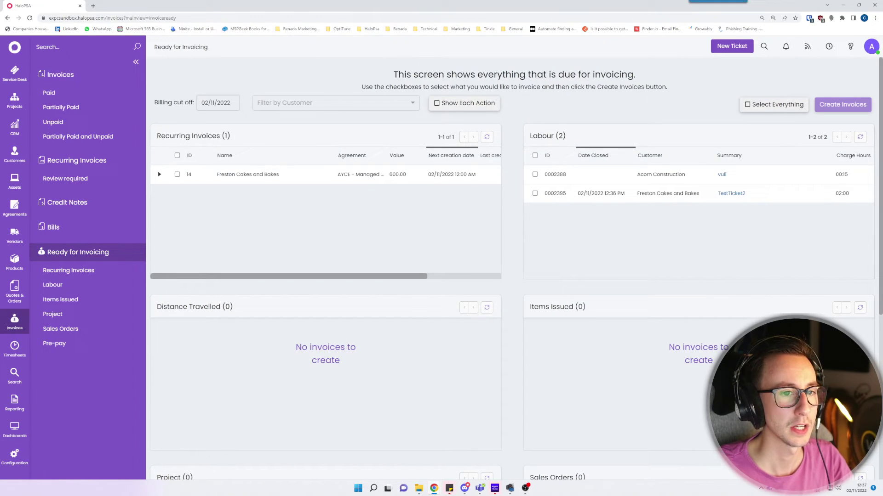
mouse_move(731, 193)
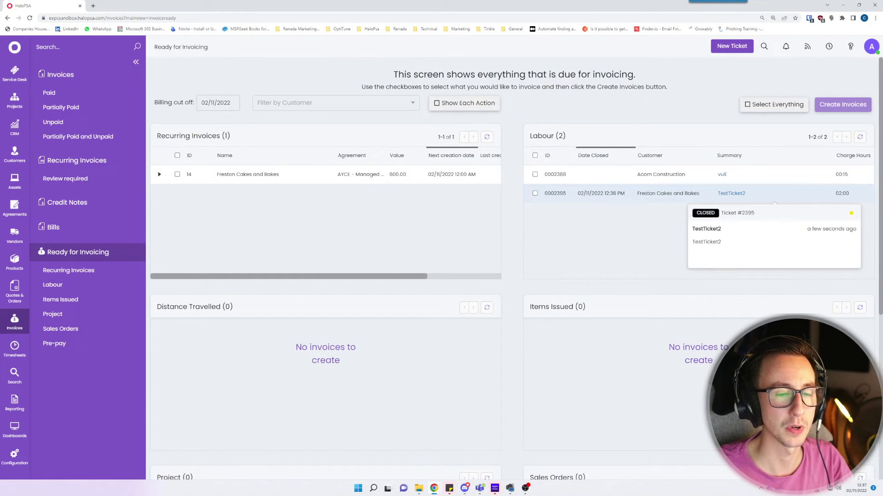
left_click(668, 193)
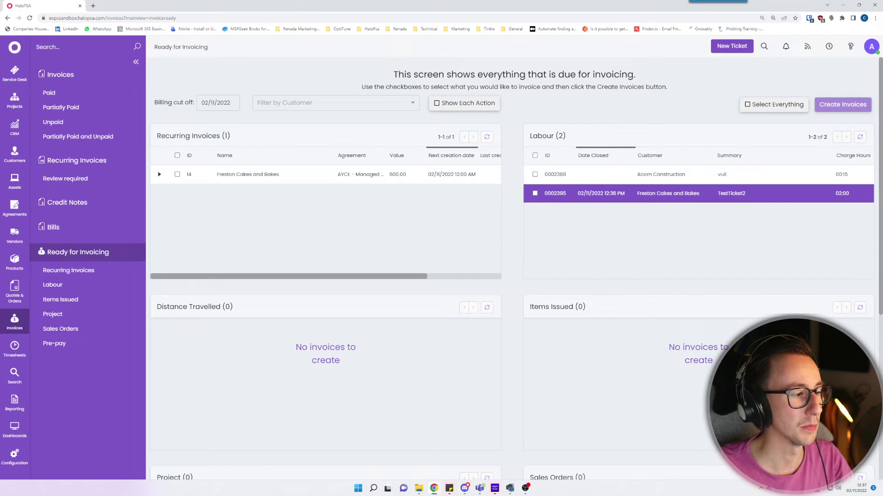
Check the rate, rate override, minimum minutes and increment minutes of the On-Site Support charge type in the billing configuration
left_click(15, 456)
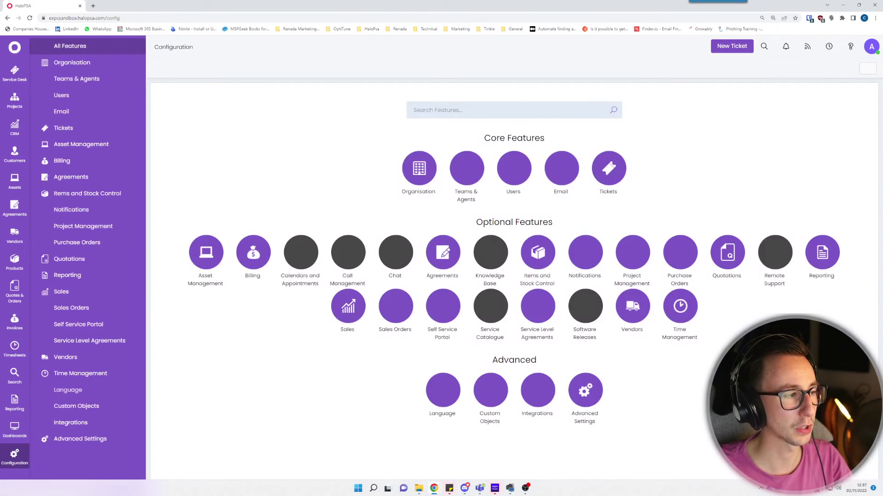
left_click(62, 160)
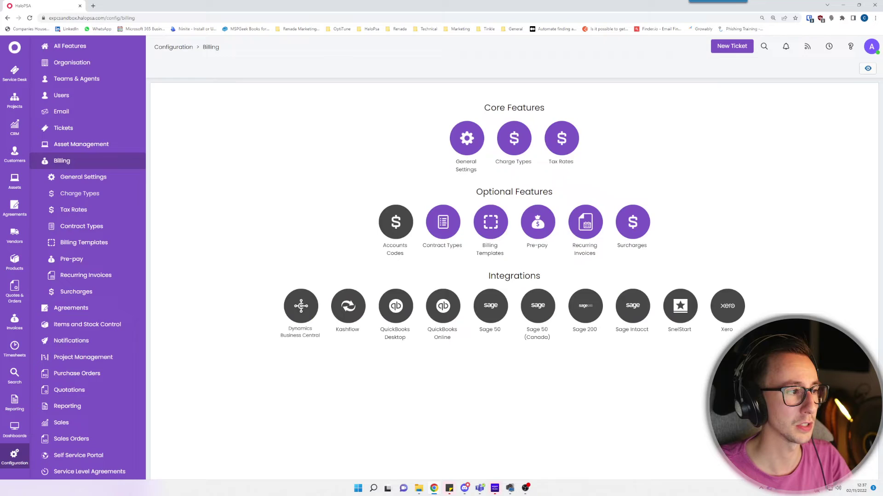
left_click(79, 193)
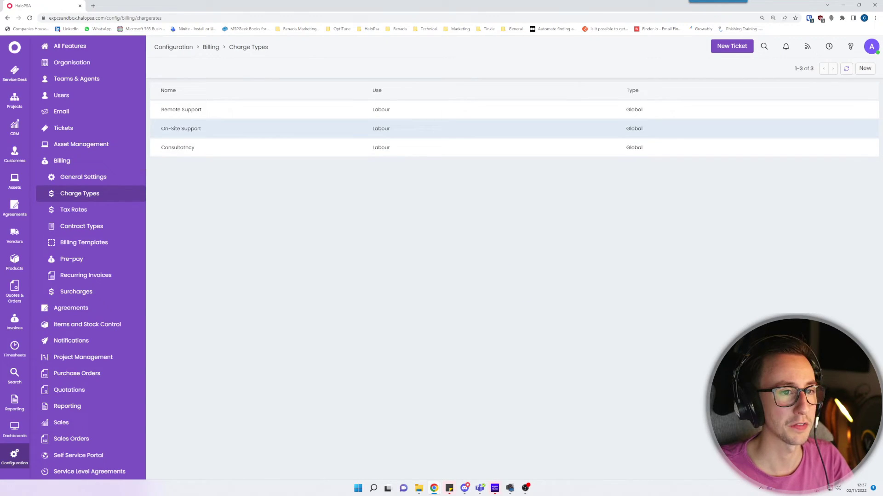
left_click(181, 128)
left_click(198, 133)
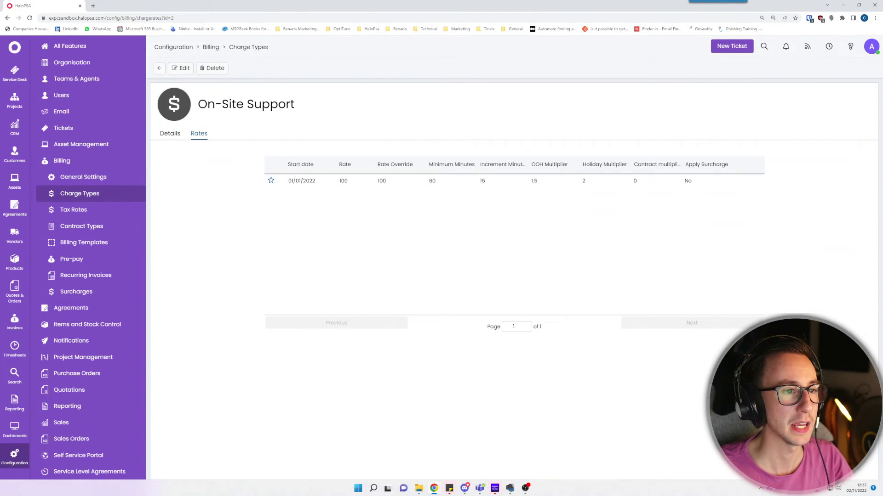
left_click_drag(380, 181, 386, 180)
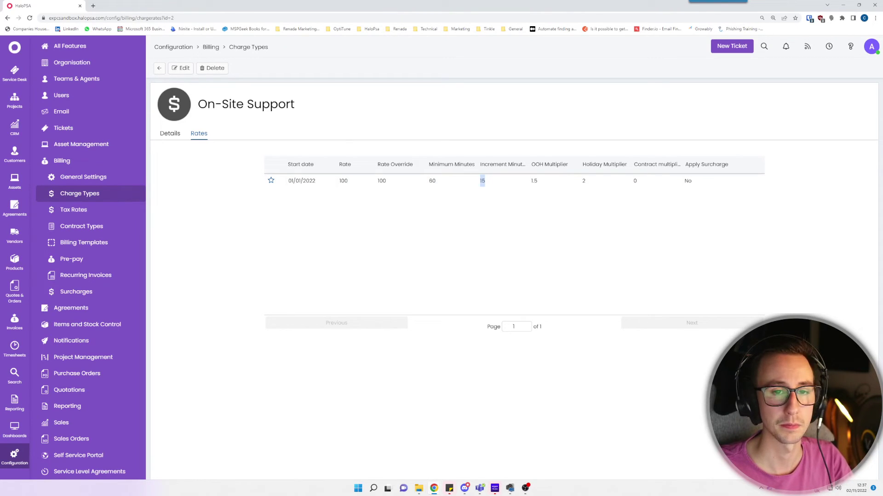
Open the recurring invoices of the AYCE - Managed Services agreement and expand the Freston Cakes and Bakes invoice's line items
left_click(14, 208)
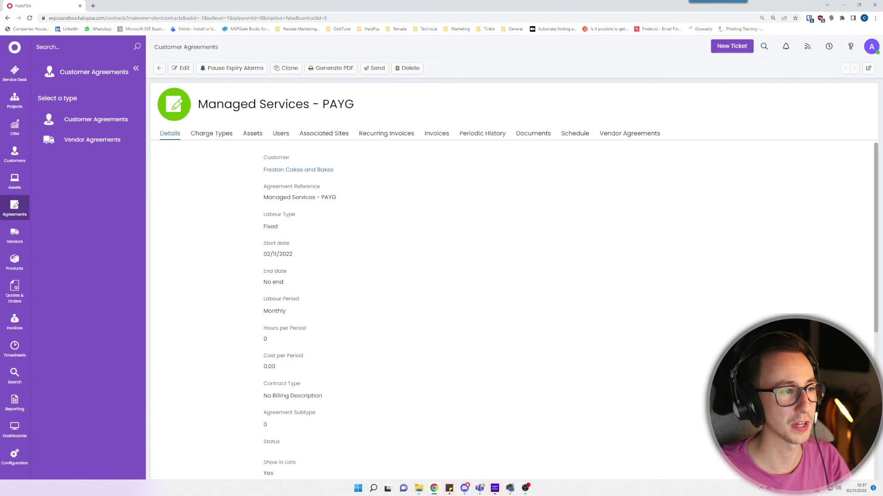
left_click(159, 68)
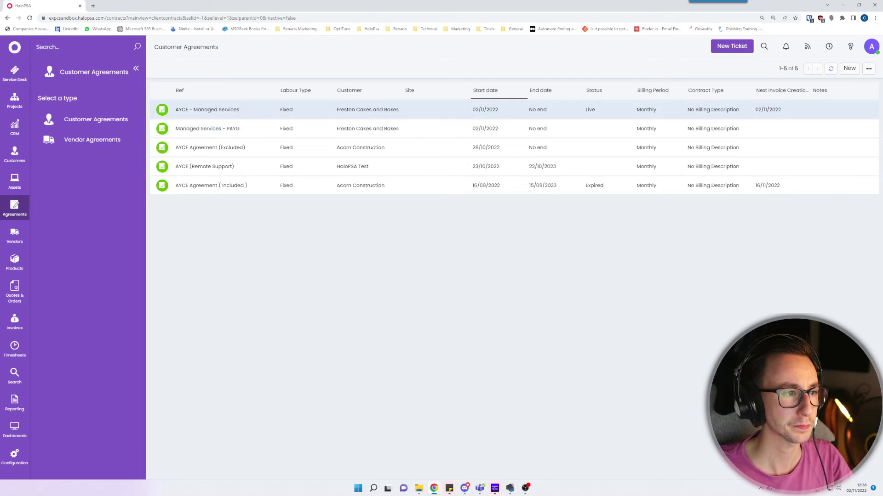
left_click(207, 109)
left_click(386, 133)
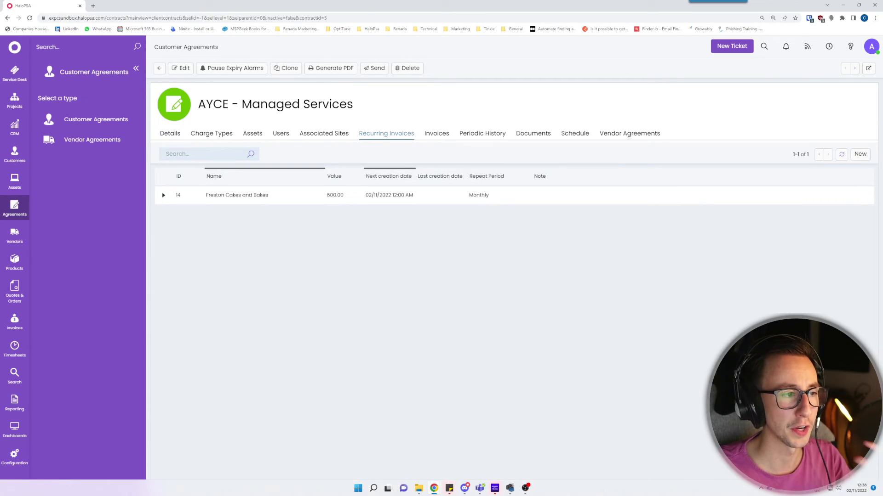
left_click(163, 195)
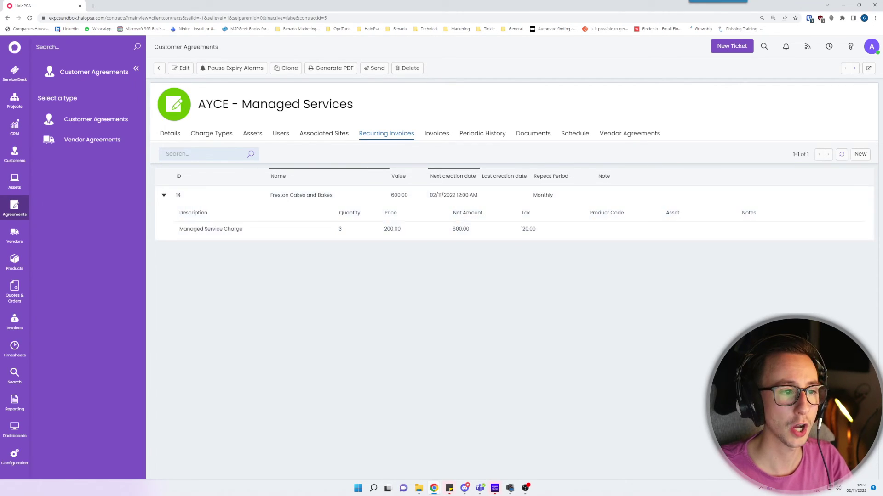
left_click(860, 154)
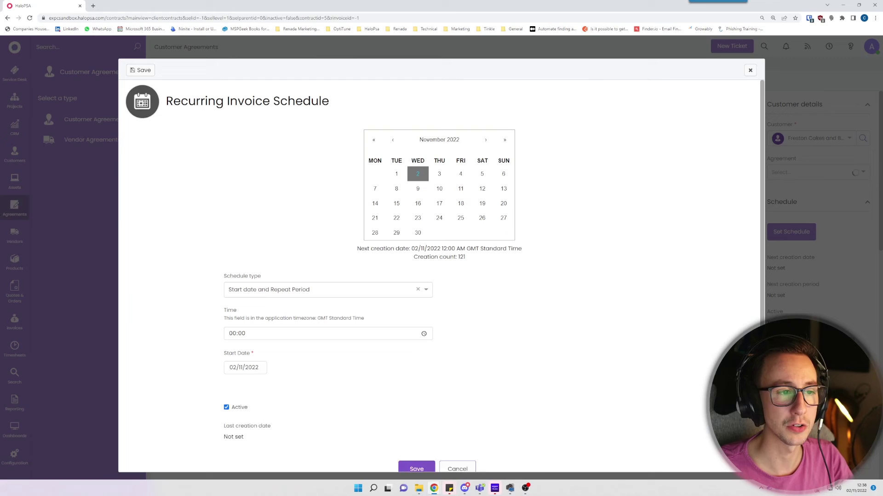
scroll(416, 152, "down", 3)
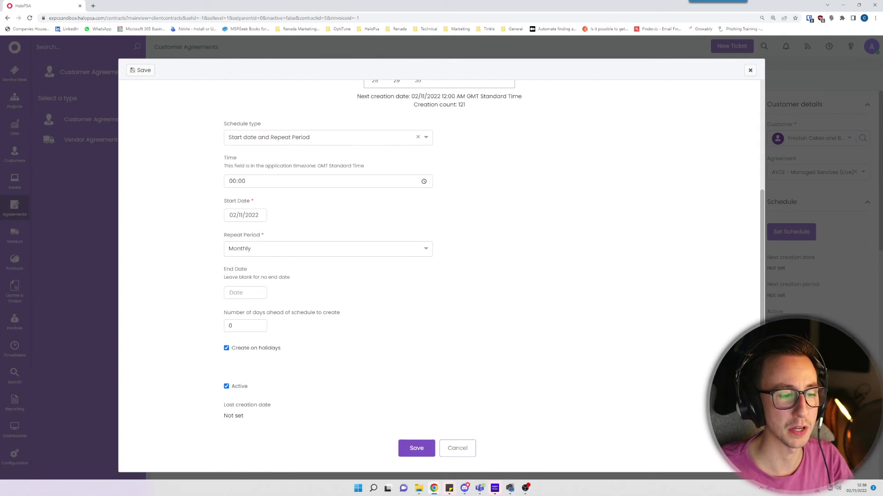
key("Escape")
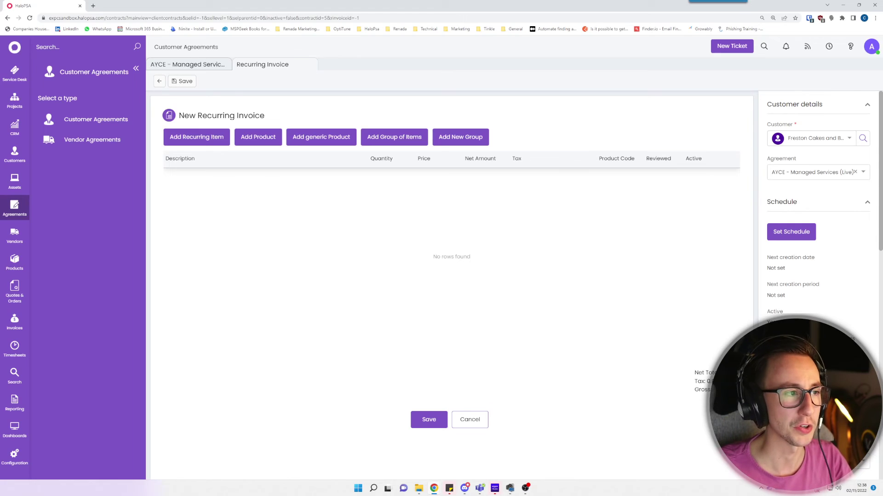
left_click(309, 65)
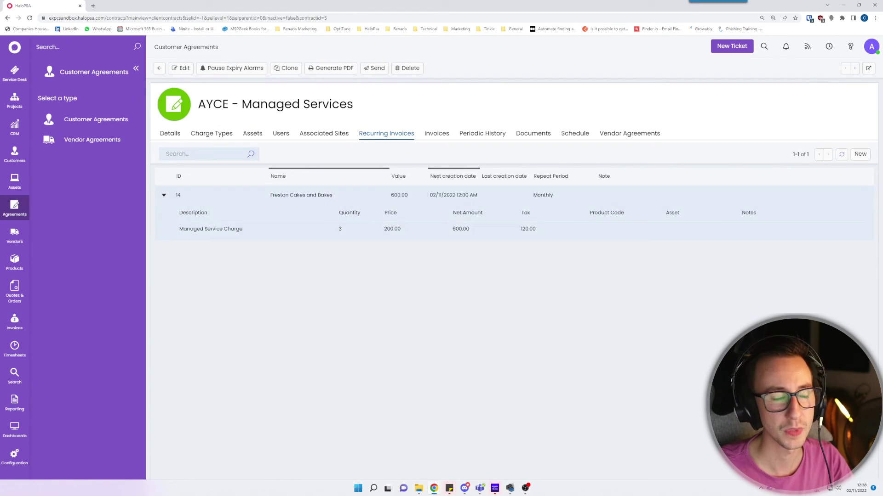
Edit the Freston Cakes and Bakes recurring invoice to set Add Outstanding Labour Charges to Add Labour for the Customer, save it and return to the agreement
left_click(301, 195)
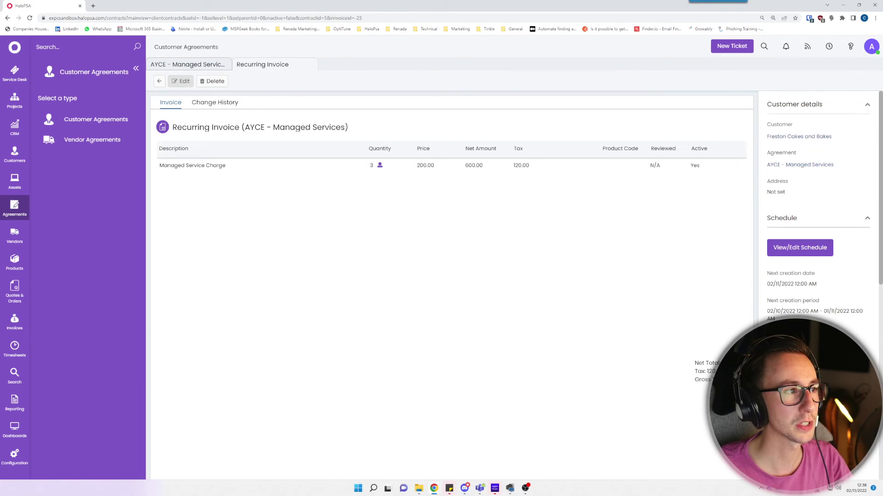
left_click(180, 81)
scroll(800, 305, "down", 1)
scroll(818, 207, "down", 10)
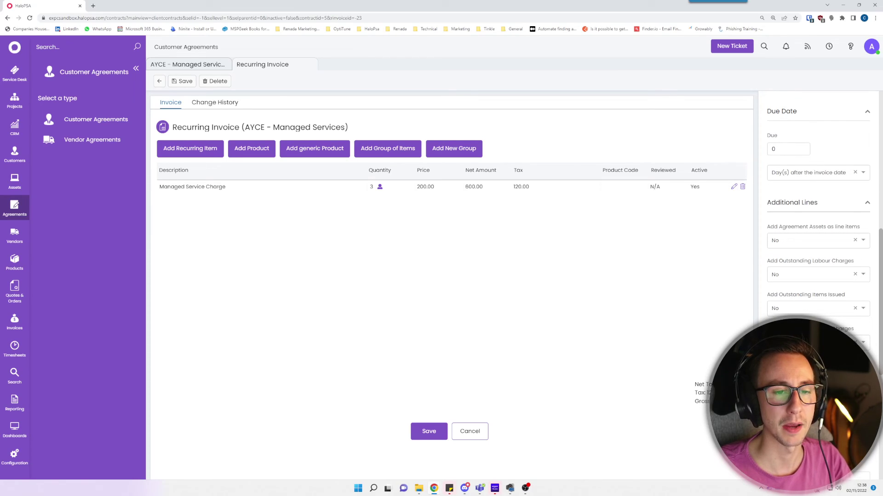
left_click_drag(767, 261, 853, 261)
left_click(811, 275)
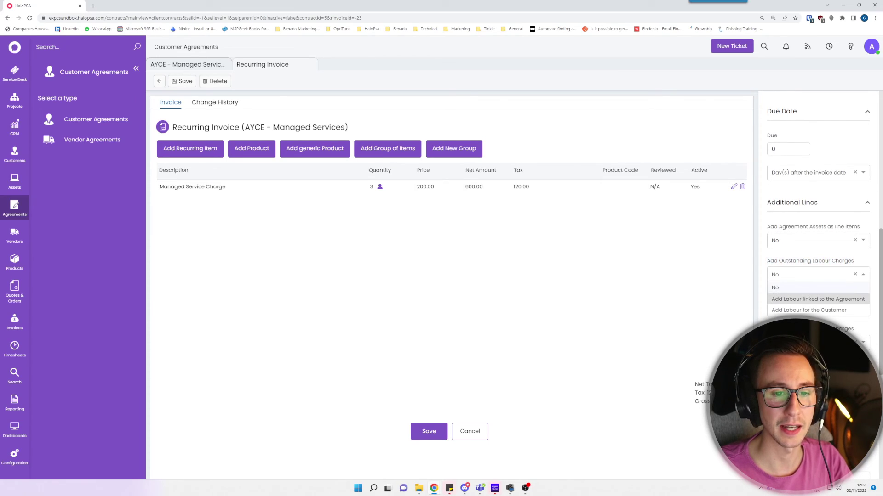
left_click(809, 311)
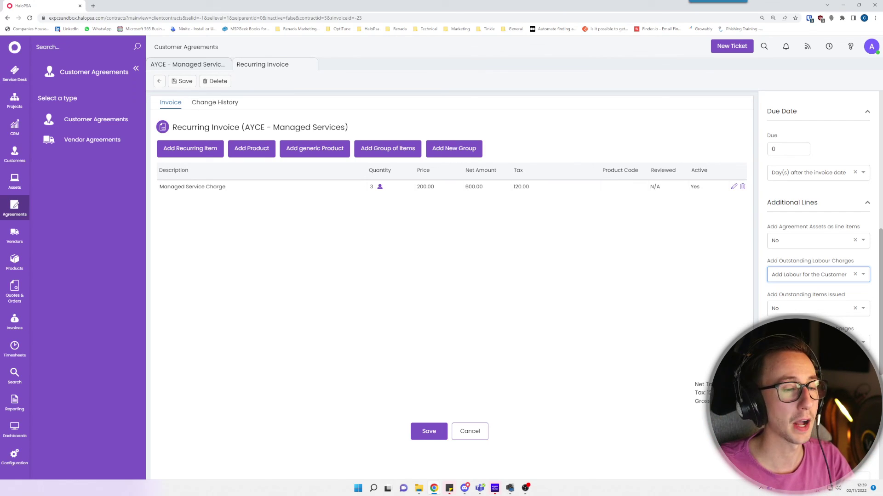
left_click(428, 431)
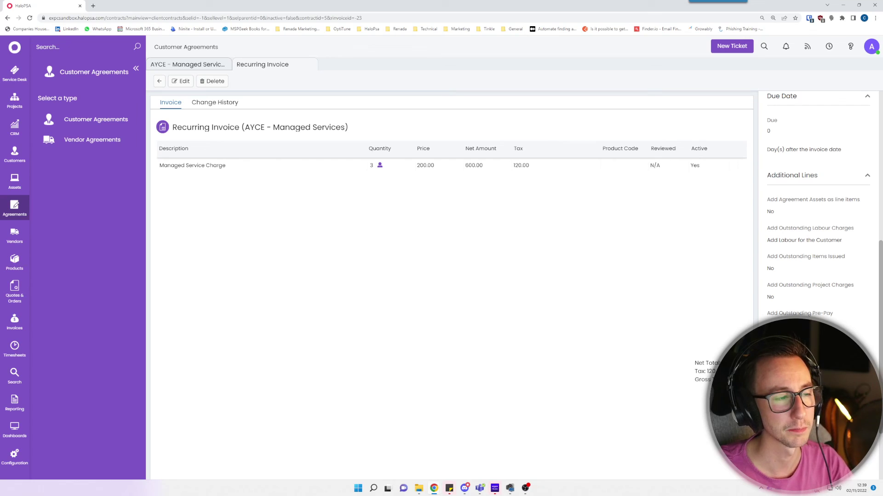
left_click(189, 64)
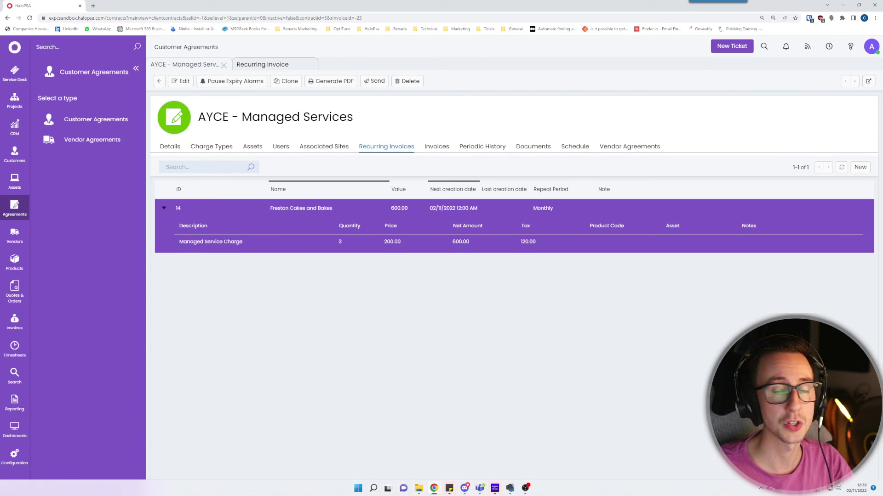